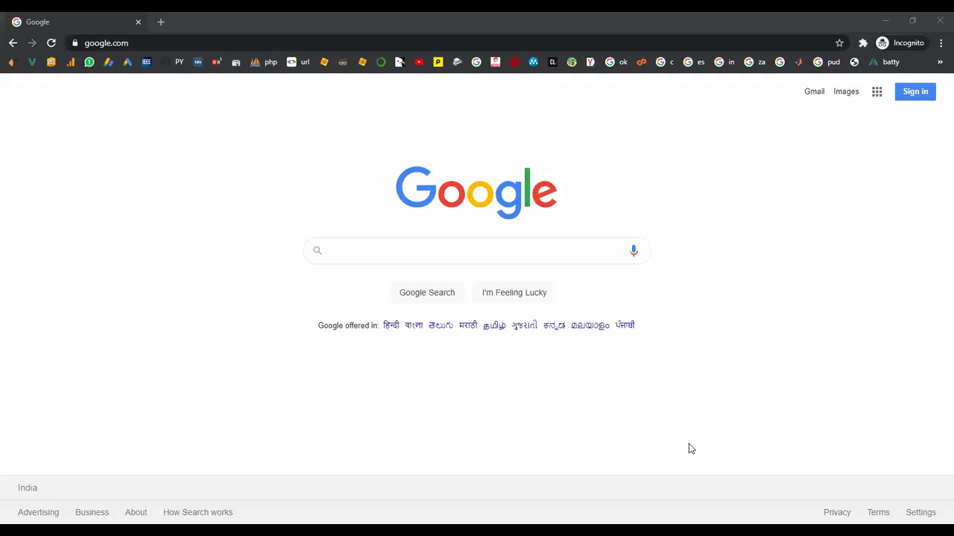
- Search Google for 'okokprojects'
left_click(381, 250)
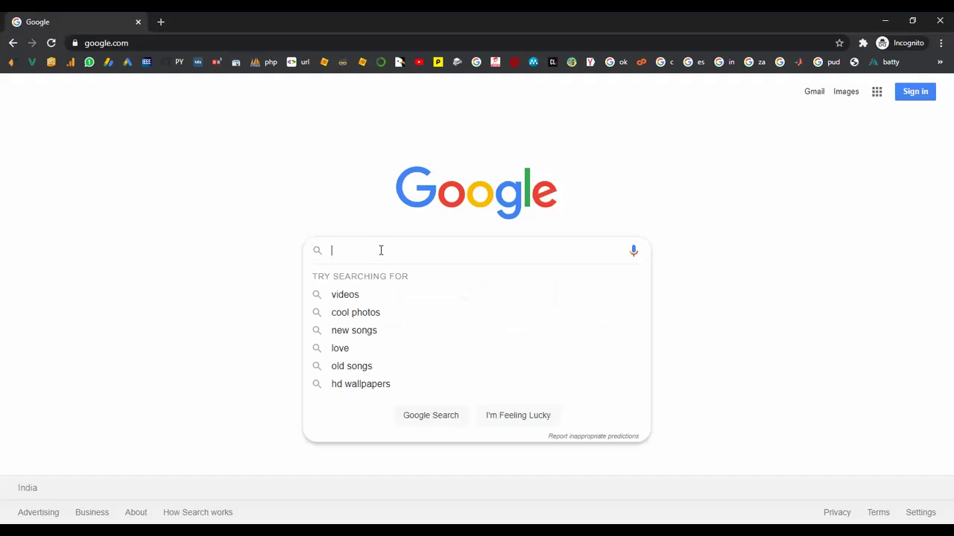
type("ok")
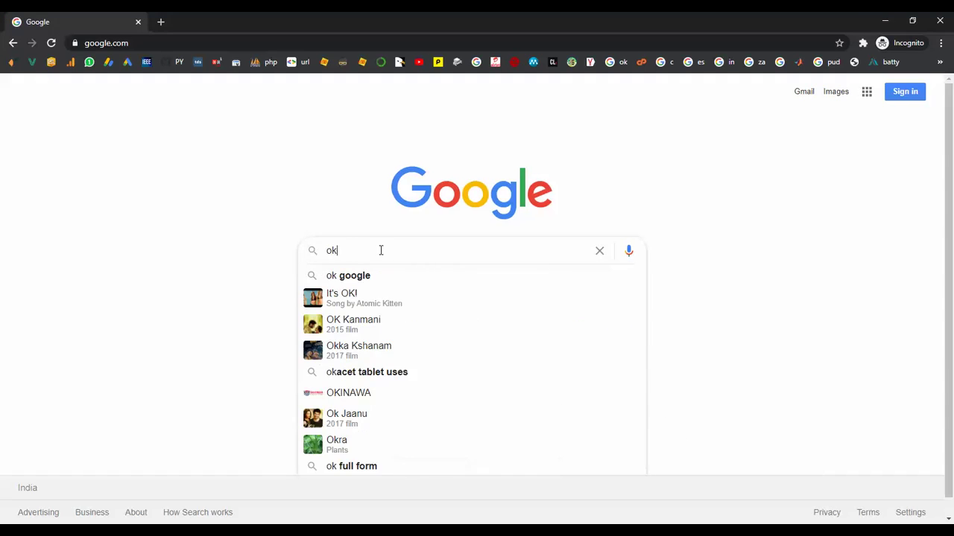
type("okprojects")
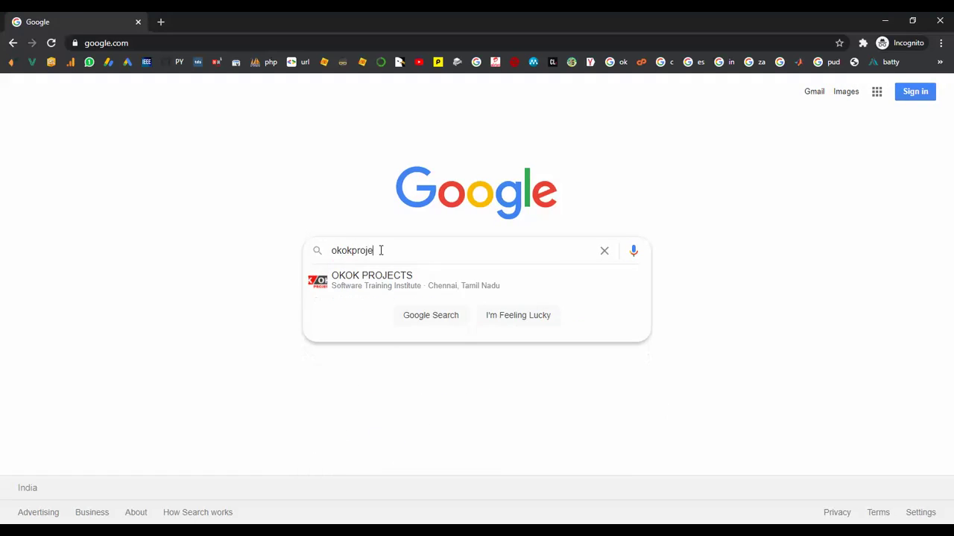
key("Return")
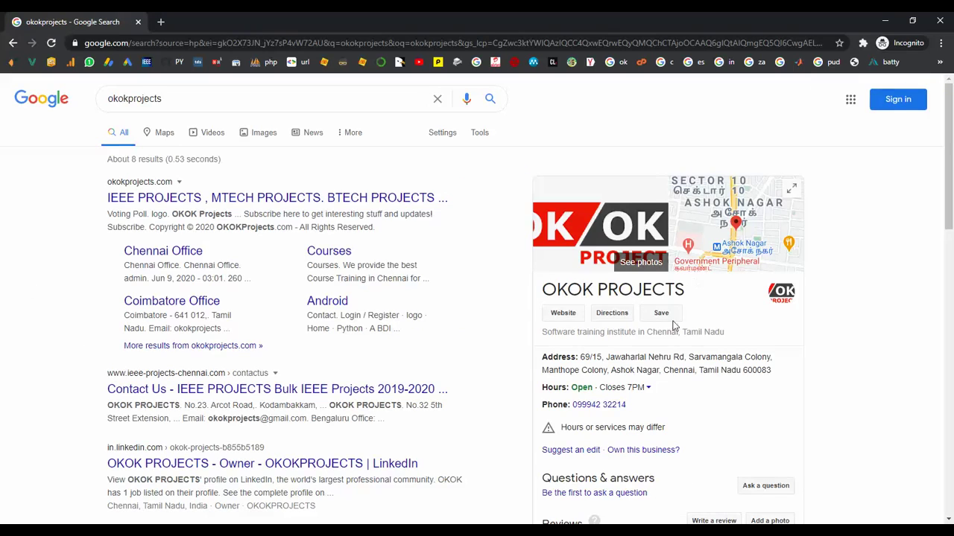
- Open the okokprojects.com result and scroll through its project posts
left_click(190, 205)
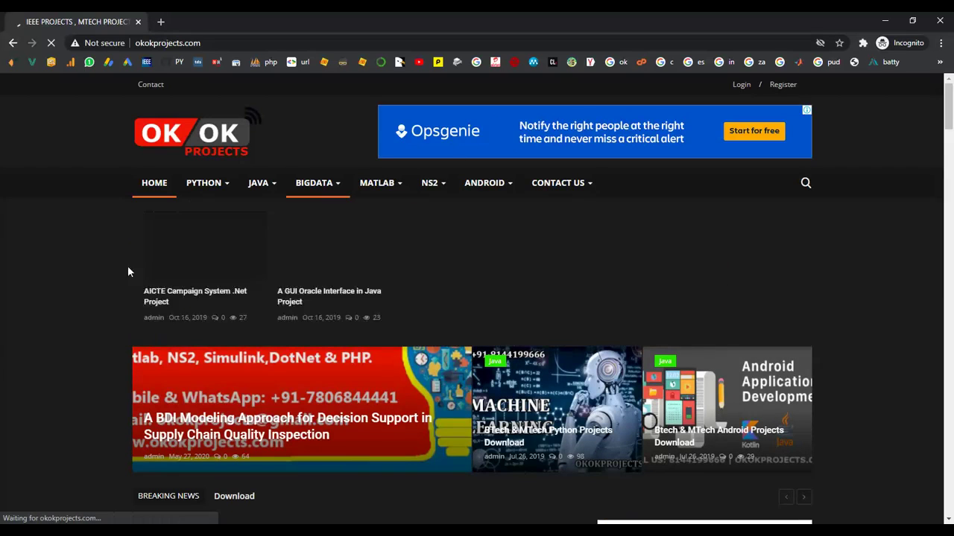
scroll(123, 287, "down", 1)
scroll(122, 292, "down", 7)
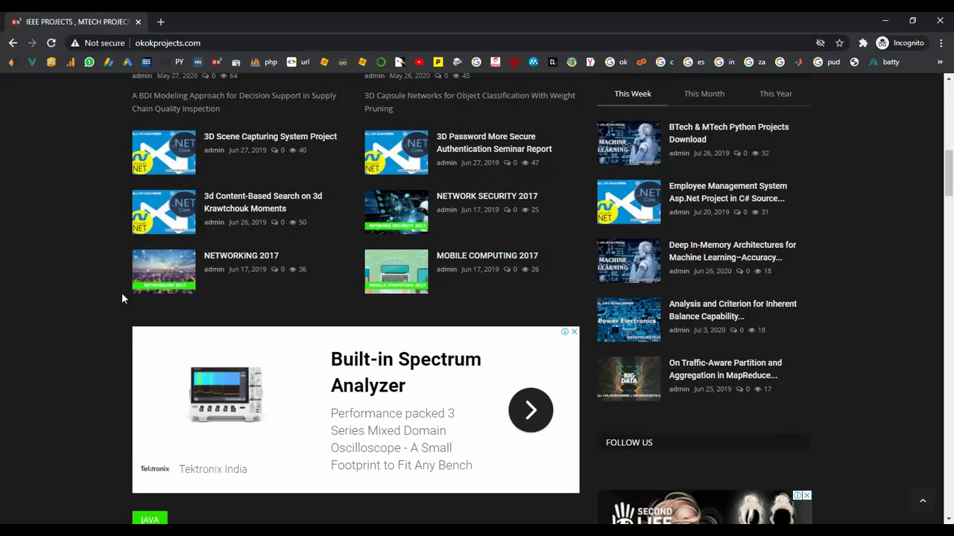
scroll(154, 240, "up", 10)
mouse_move(555, 192)
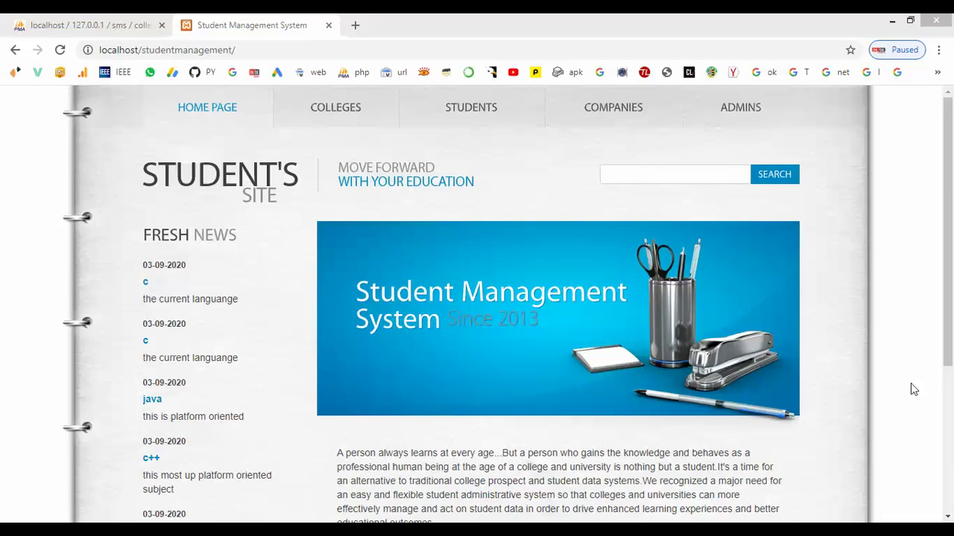
- Enter the college ID, the name 'JPR college' and both password fields in the registration form
left_click(348, 115)
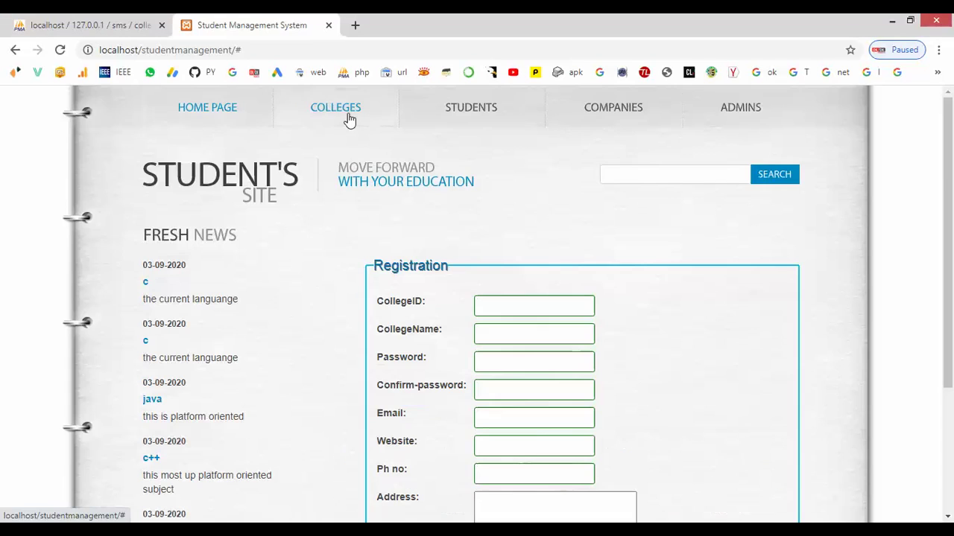
left_click(495, 305)
type("MNKJL")
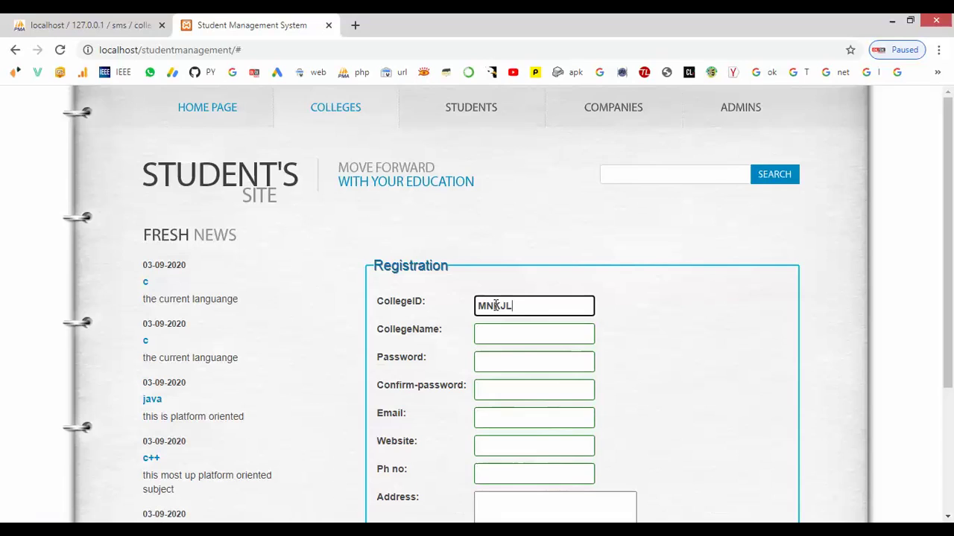
type("0")
left_click(497, 332)
type("JPR")
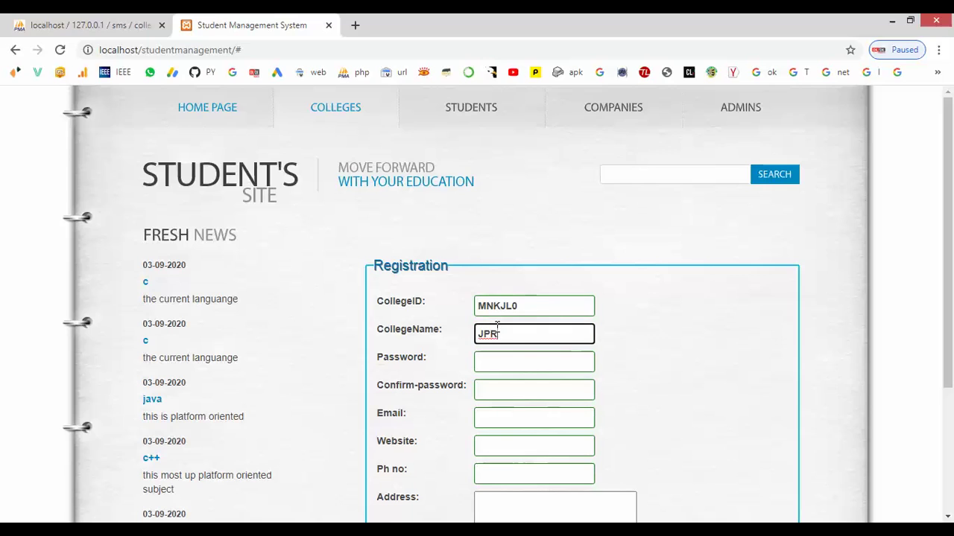
type(" college")
left_click(504, 361)
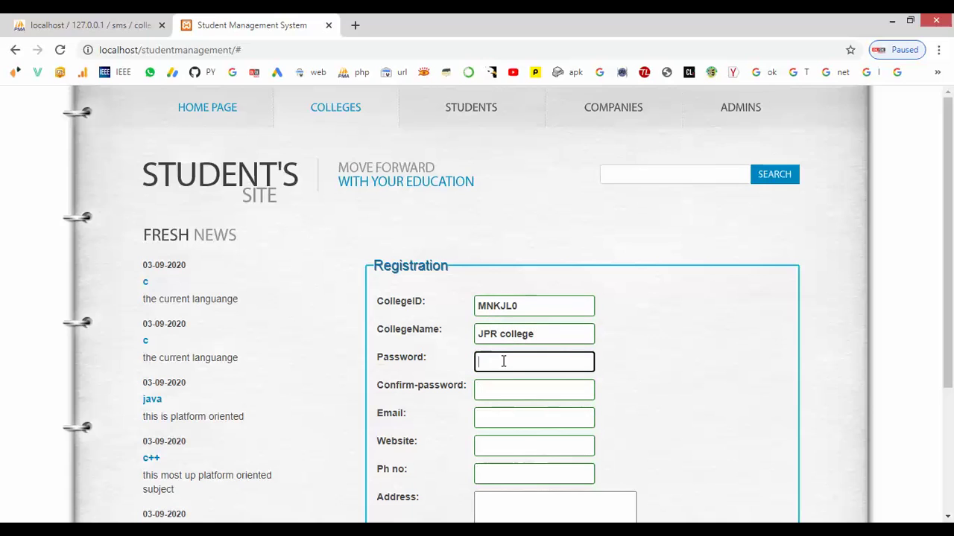
type("1234")
left_click(503, 391)
type("123456")
- Fill in the college's e-mail, website, phone number and the address chennai
left_click(494, 418)
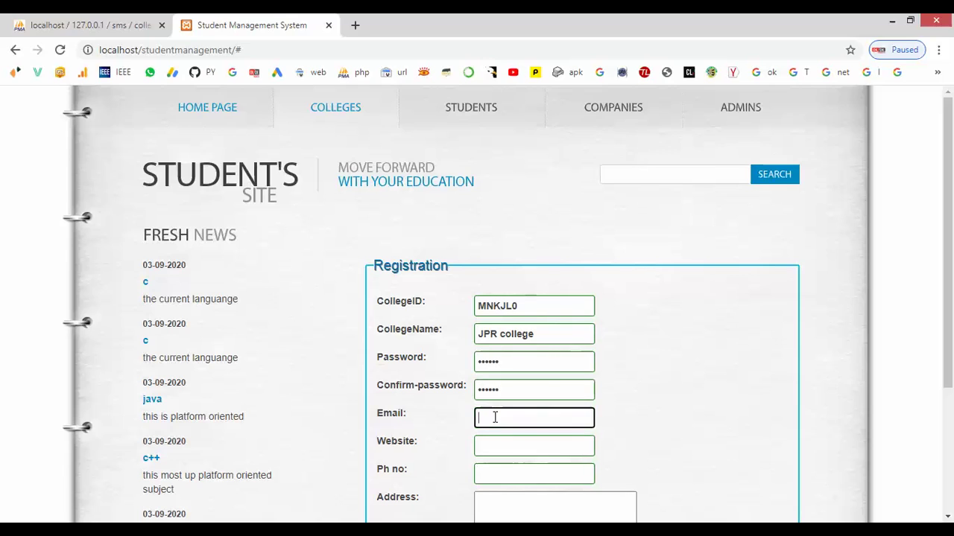
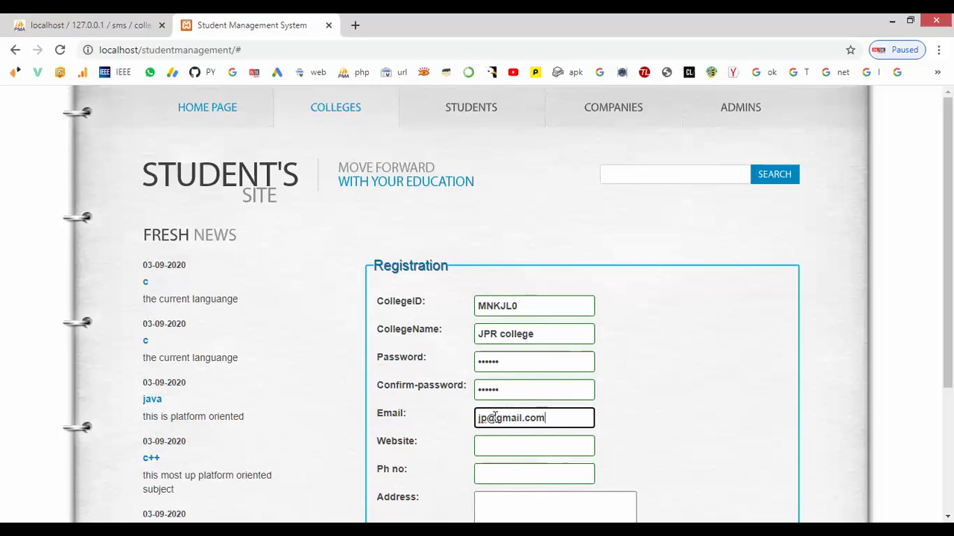
left_click(497, 446)
type("www.")
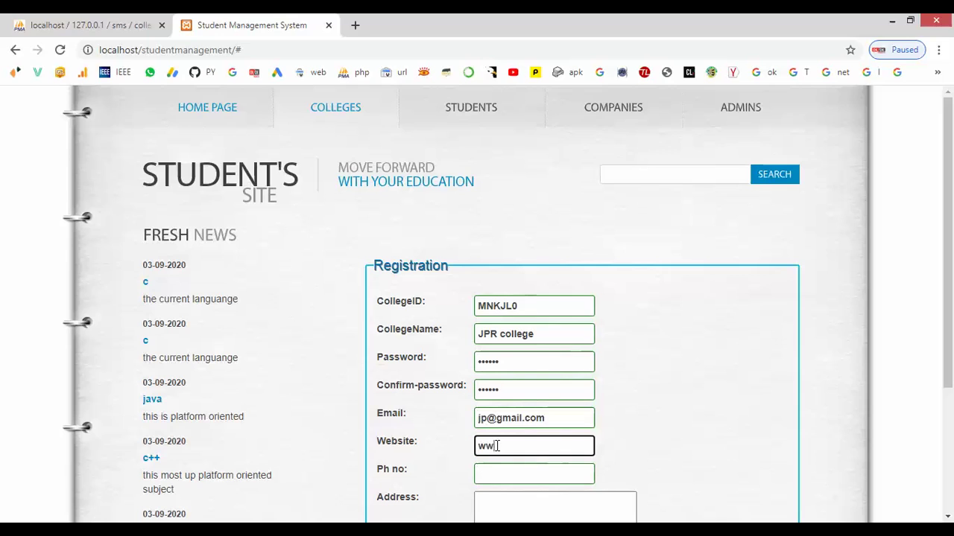
type("jp")
type(",com")
key("BackSpace")
type(".com")
left_click(497, 468)
type("65231230")
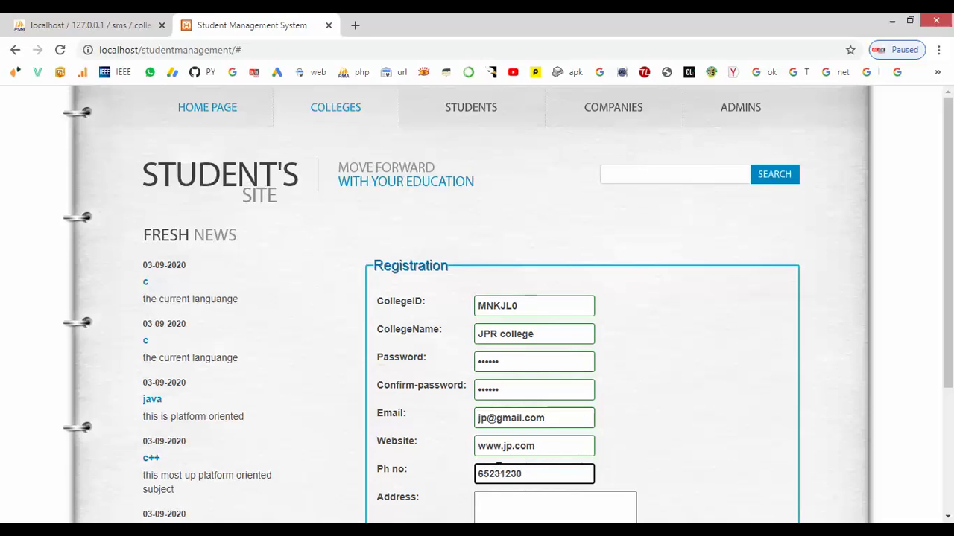
type("2")
left_click(500, 515)
type("chennai")
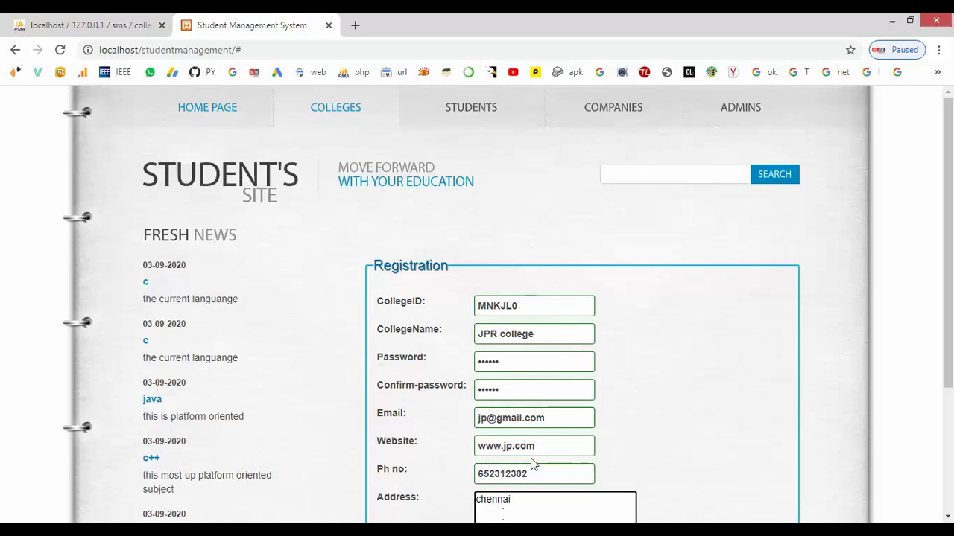
- Copy the college ID and submit the JPR college registration
scroll(532, 465, "down", 1)
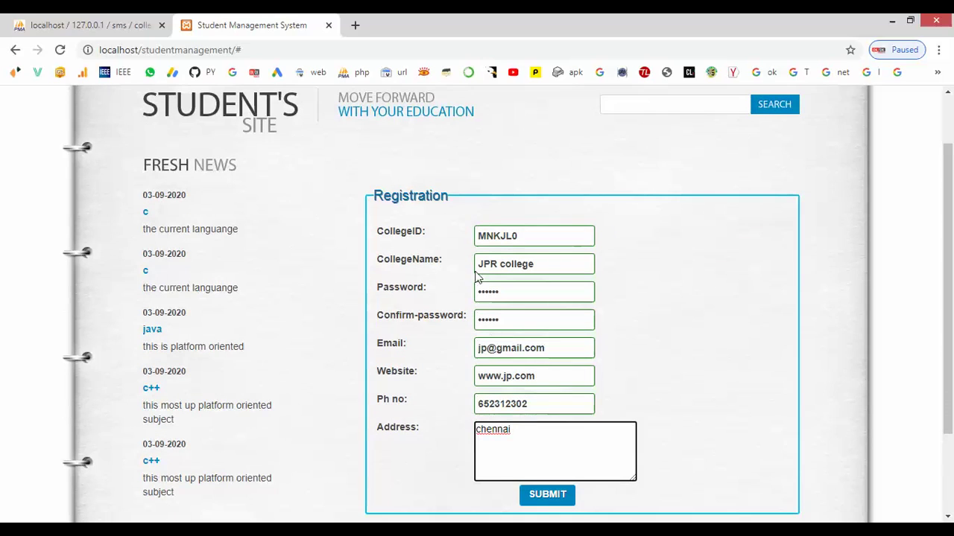
double_click(493, 237)
key("ctrl+c")
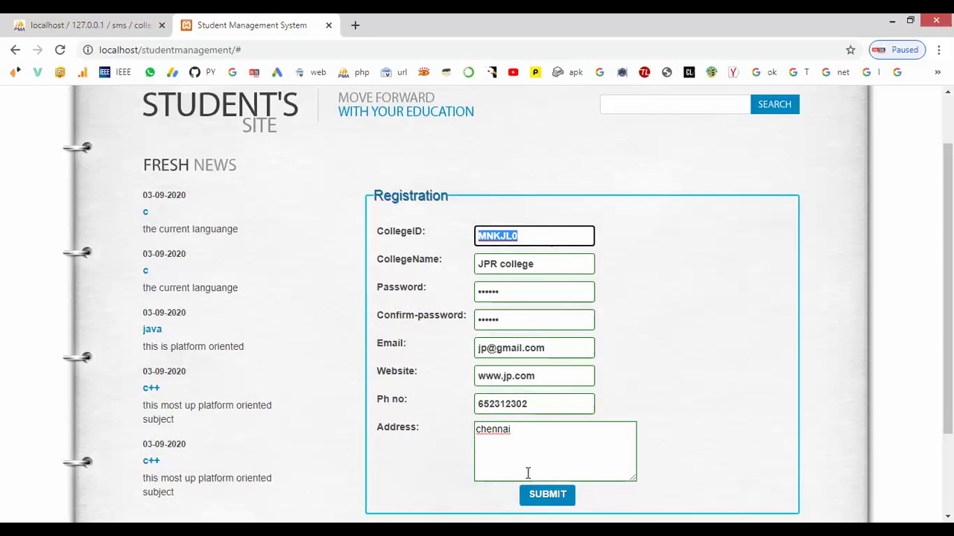
left_click(540, 496)
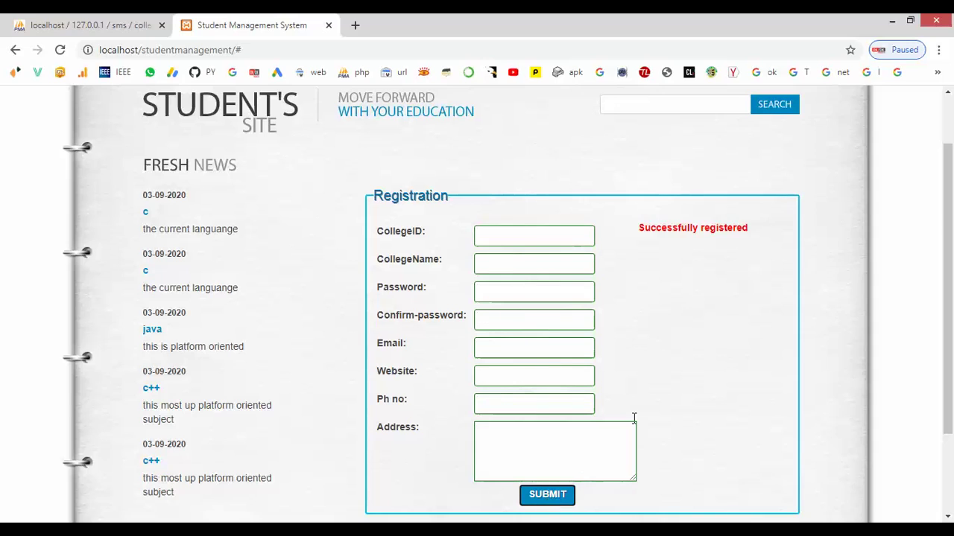
scroll(583, 466, "up", 1)
- Log in as JPR college with the copied college ID and its password
left_click(729, 114)
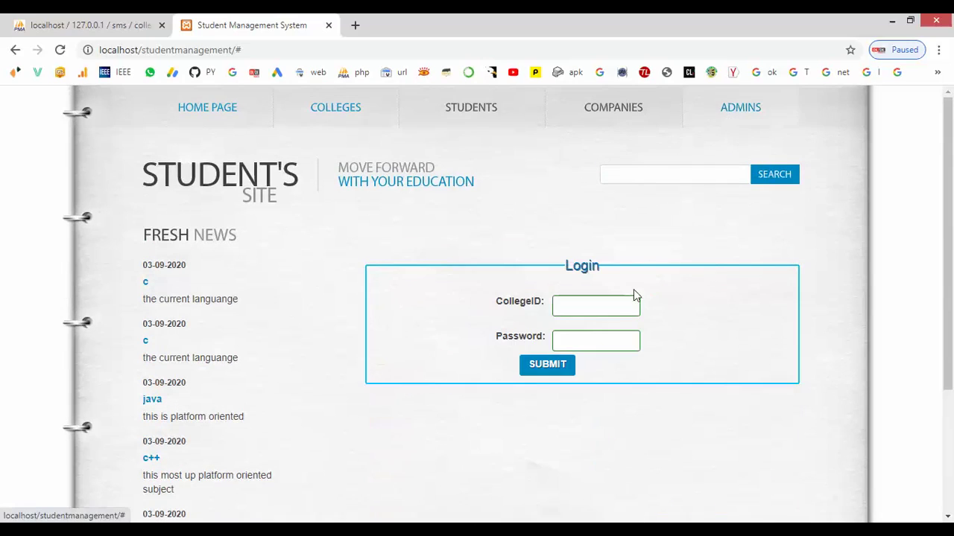
left_click(589, 311)
key("ctrl+v")
left_click(583, 336)
type("•••••")
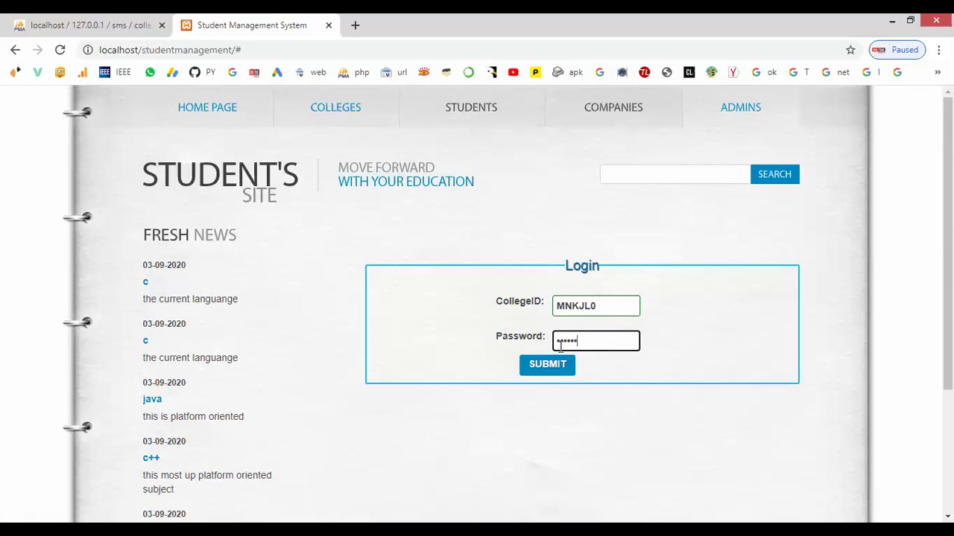
left_click(545, 368)
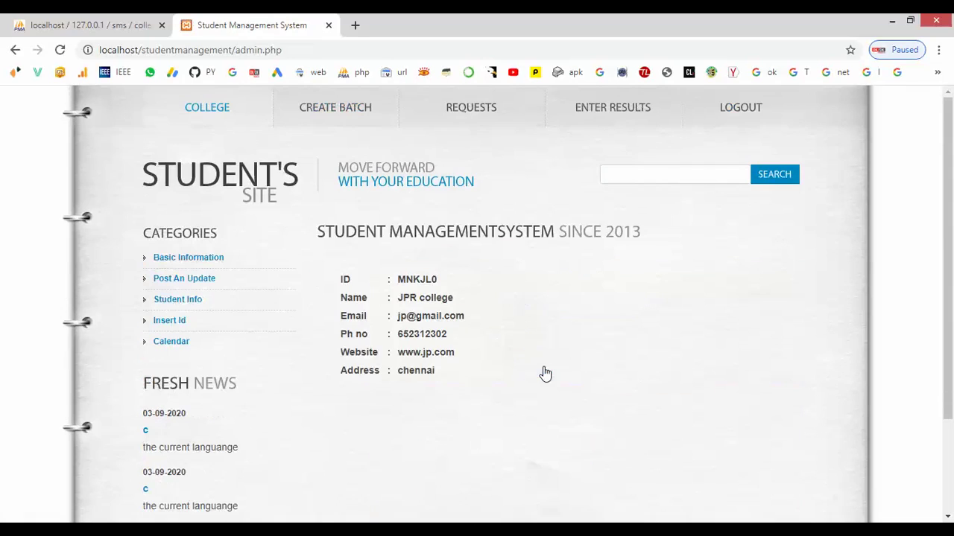
- Post the news update 'mobile inform' reading 'this use in mobile technology'
left_click(192, 279)
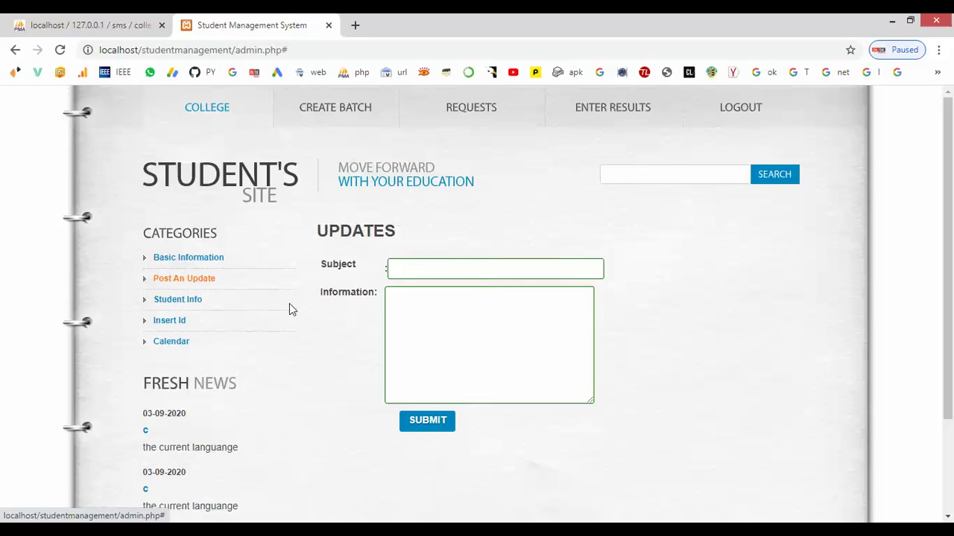
left_click(404, 273)
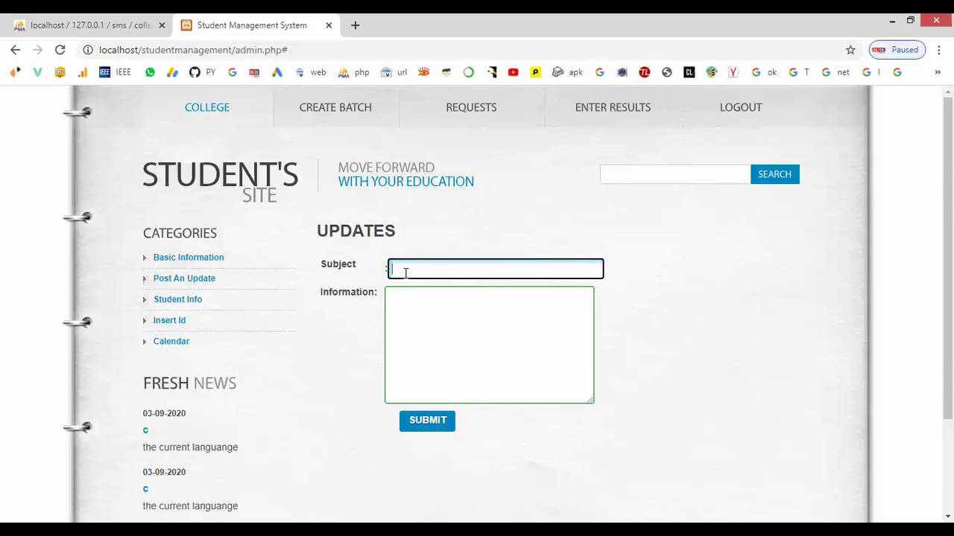
type("mobile c")
type("om")
key("BackSpace")
key("BackSpace")
type("inform")
left_click(421, 318)
type("tj")
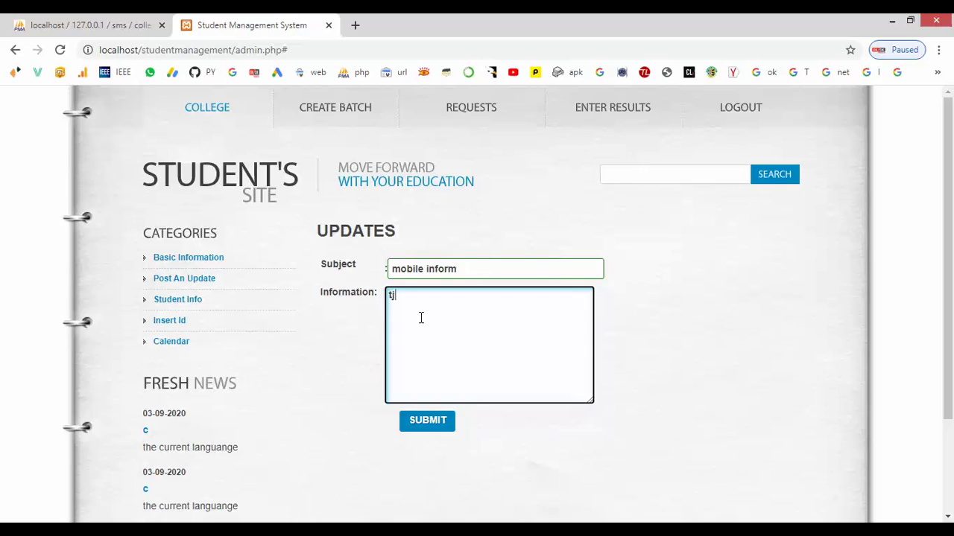
type("ohis use in mobile technology")
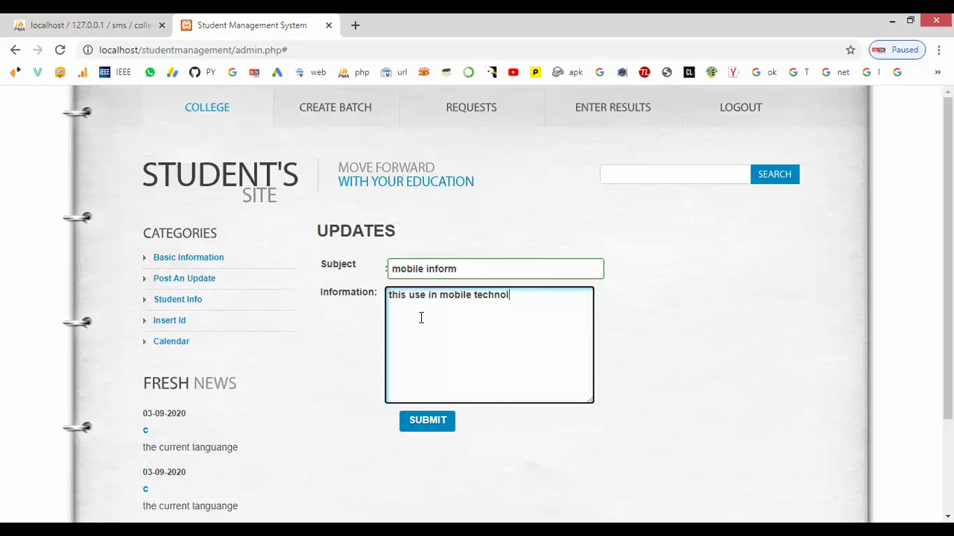
left_click(418, 423)
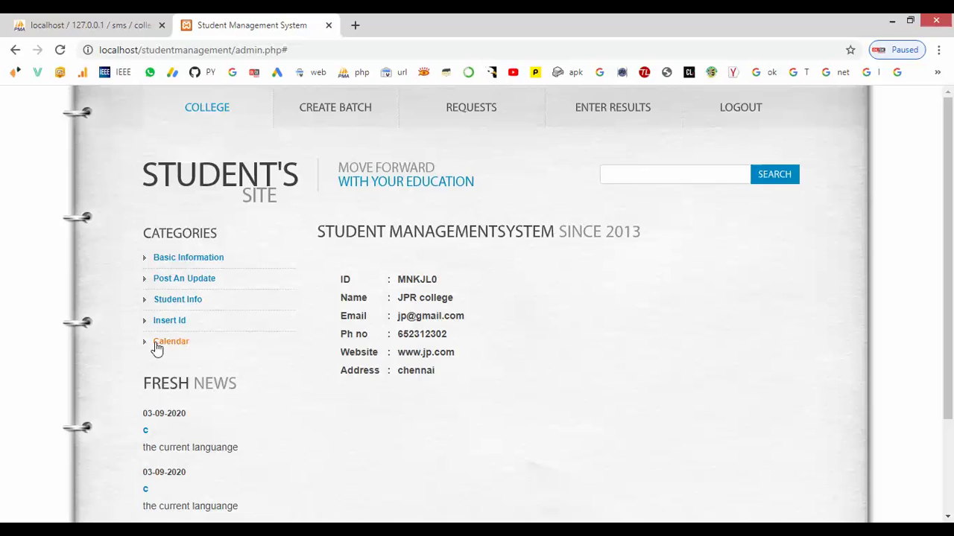
- Type a new student ID in the Insert Id form, copy it, and submit it
left_click(176, 326)
left_click(514, 268)
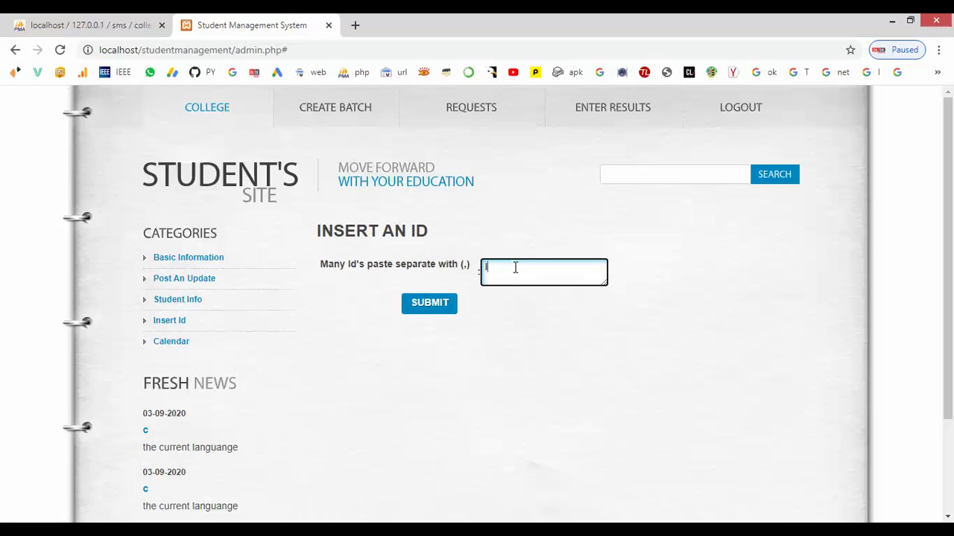
type("mn01001")
left_click_drag(485, 267, 541, 266)
key("ctrl+c")
left_click(428, 306)
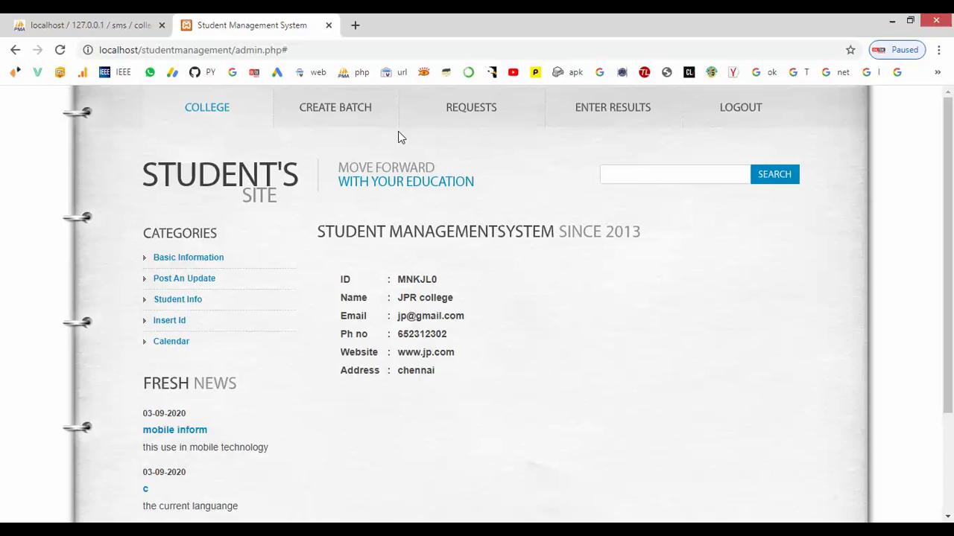
- Paste the copied student ID into Enter Results, submit it, then return to the home page
left_click(596, 113)
left_click(418, 235)
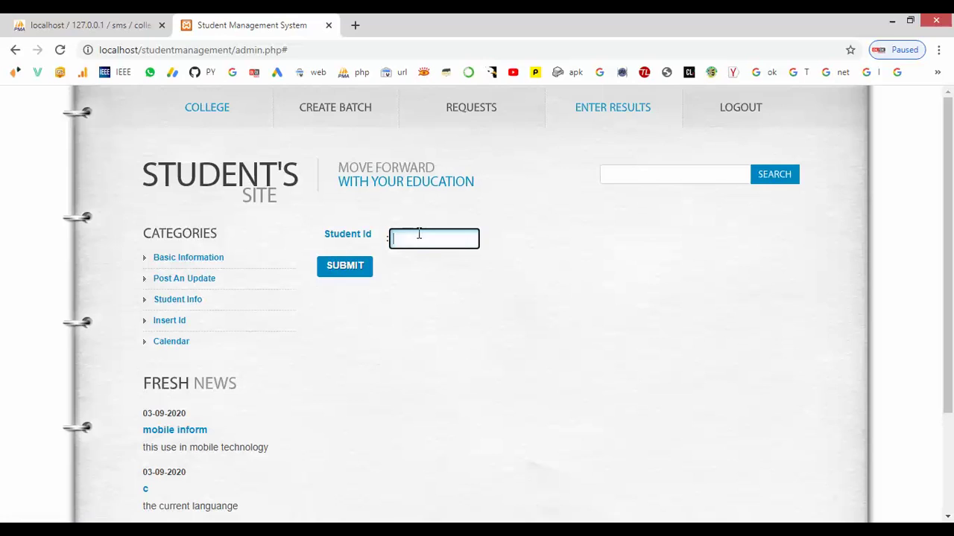
key("ctrl+v")
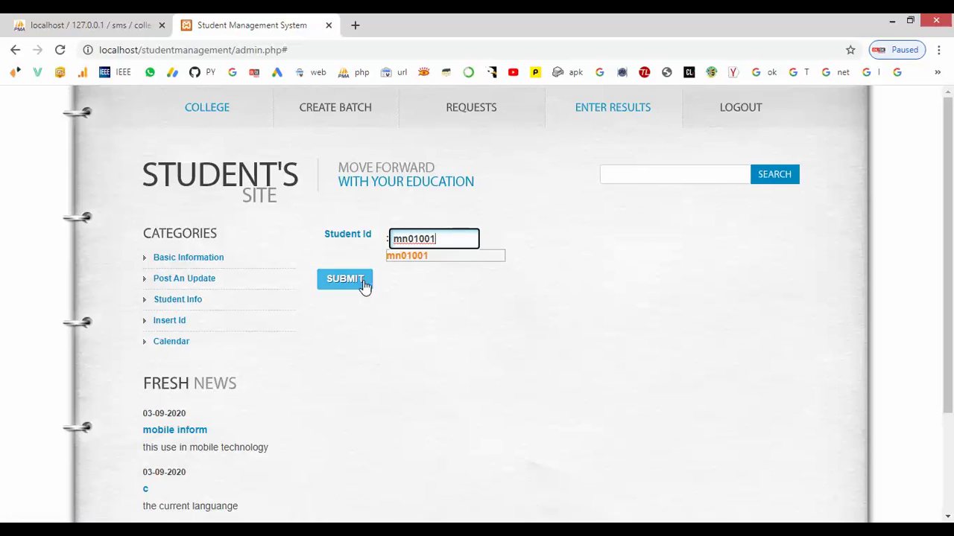
left_click(358, 285)
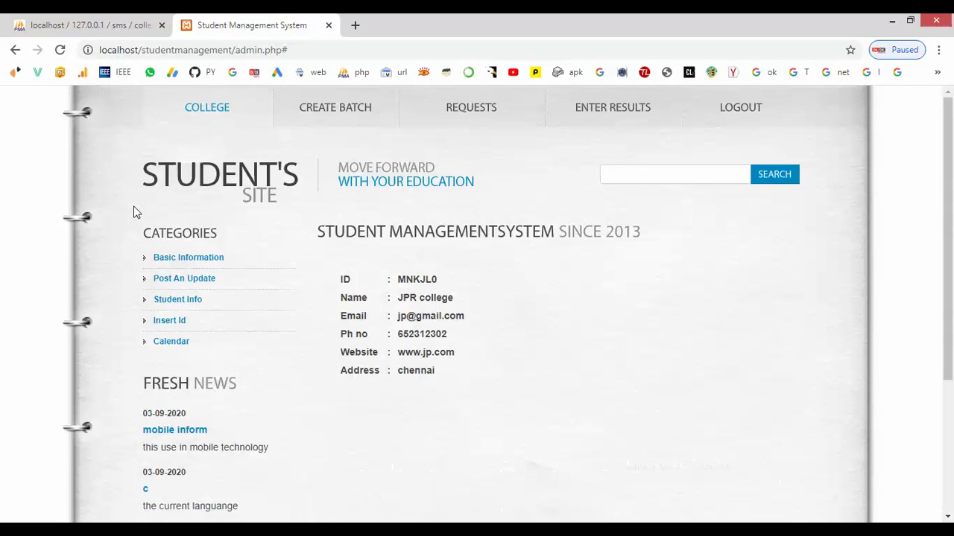
key("alt+Left")
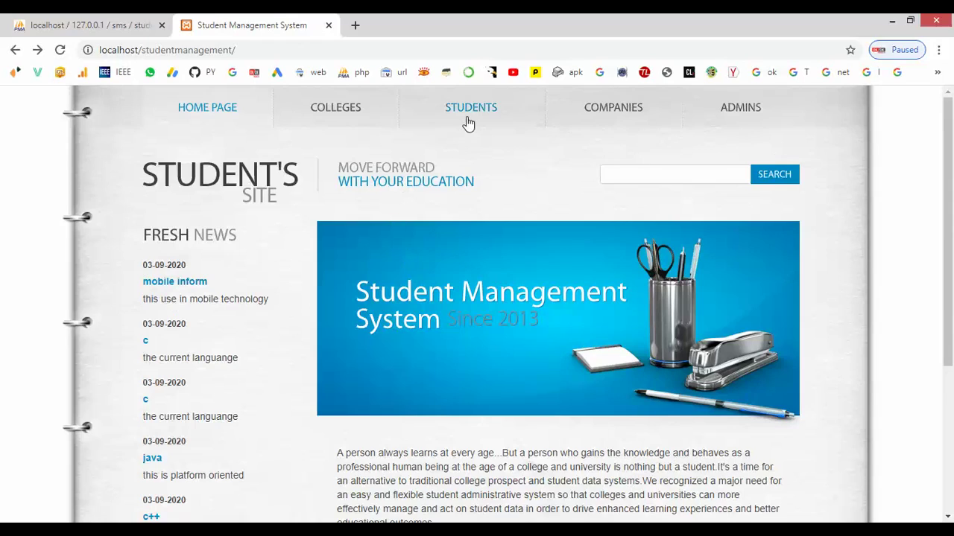
- Attempt a student login with the new ID and a password, then switch to registration after rejection
left_click(466, 119)
left_click(563, 307)
type("mn01001")
left_click(566, 331)
type("123")
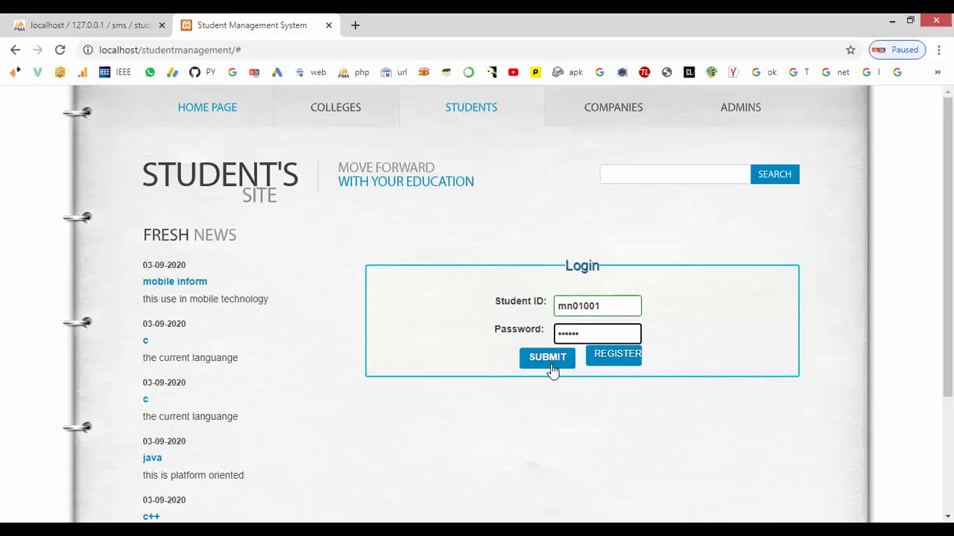
left_click(549, 359)
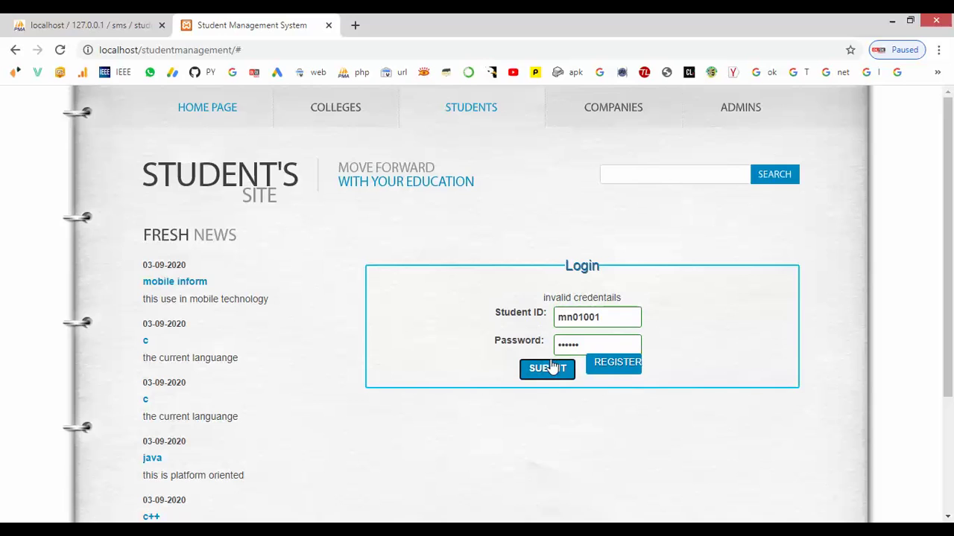
left_click(618, 365)
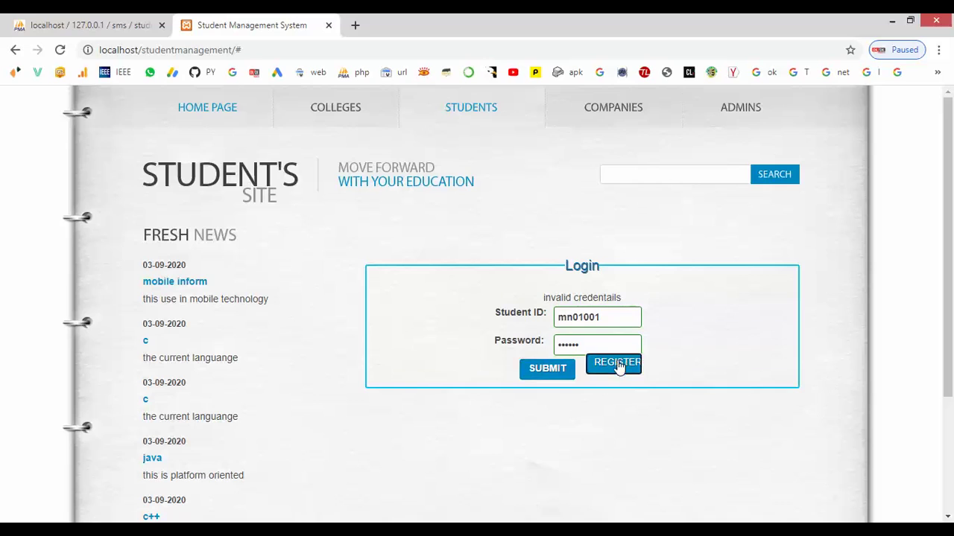
- Enter the college ID, student ID, student name and both password fields
left_click(493, 306)
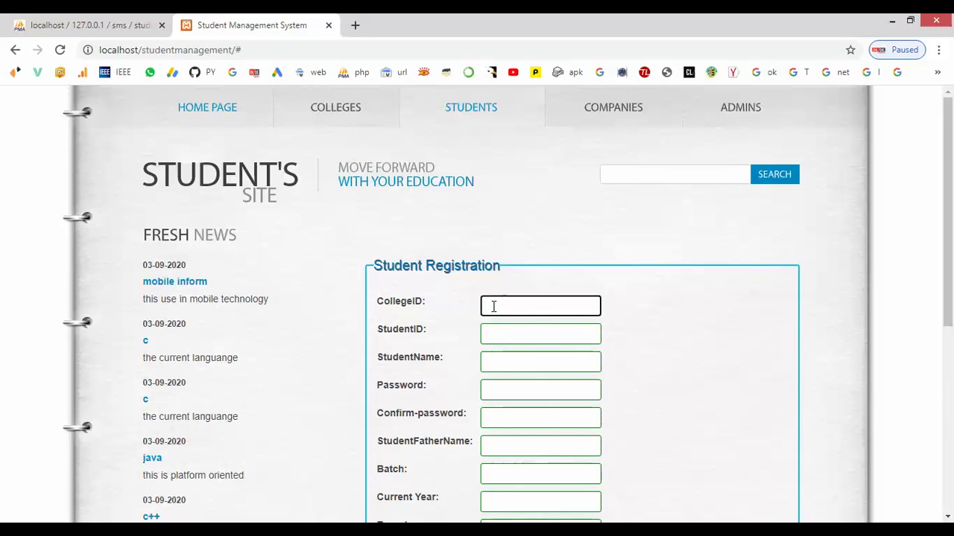
scroll(494, 307, "down", 1)
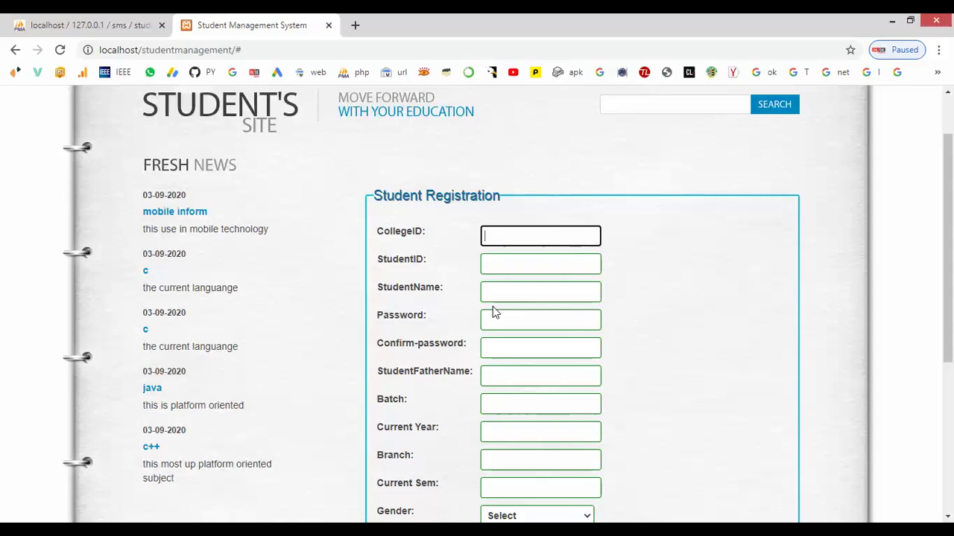
type("MNKJL0")
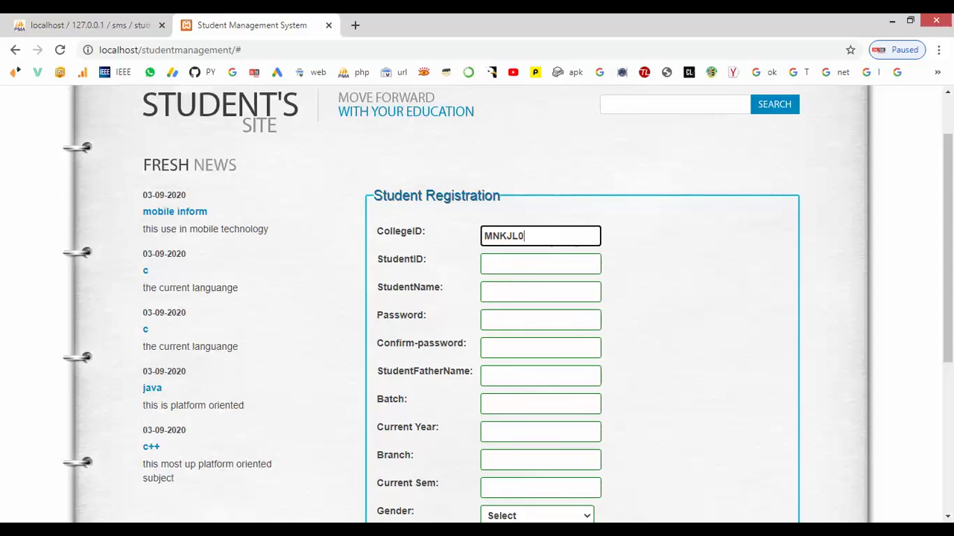
left_click(524, 272)
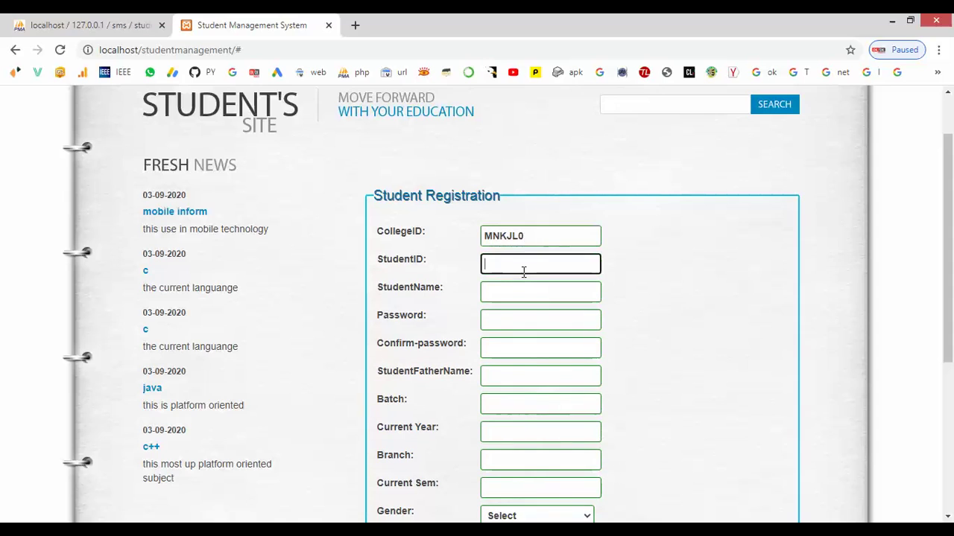
type("mn01001")
left_click(511, 297)
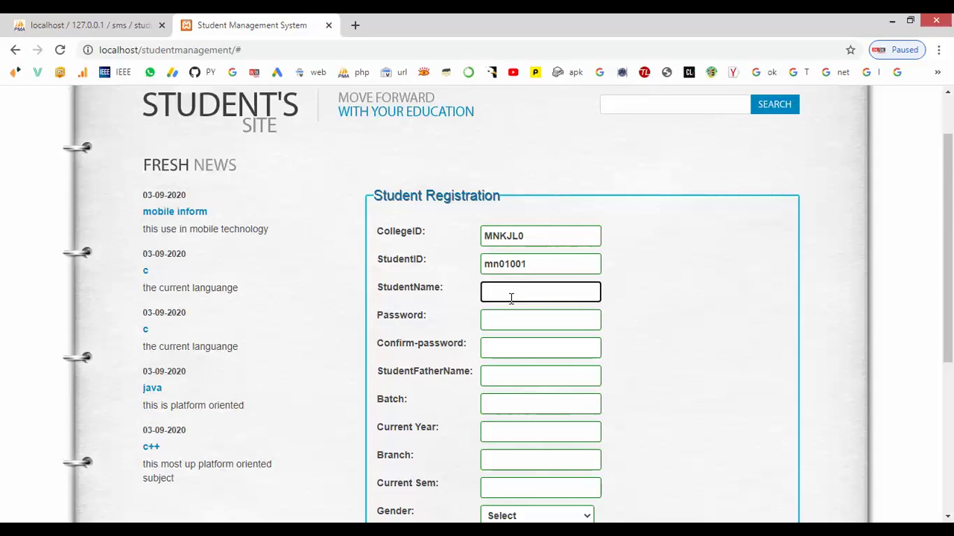
type("kala")
left_click(508, 323)
type("123456")
left_click(496, 341)
type("1234")
- Fill in the father's name, batch 2020, year 2020 and branch cse
left_click(485, 378)
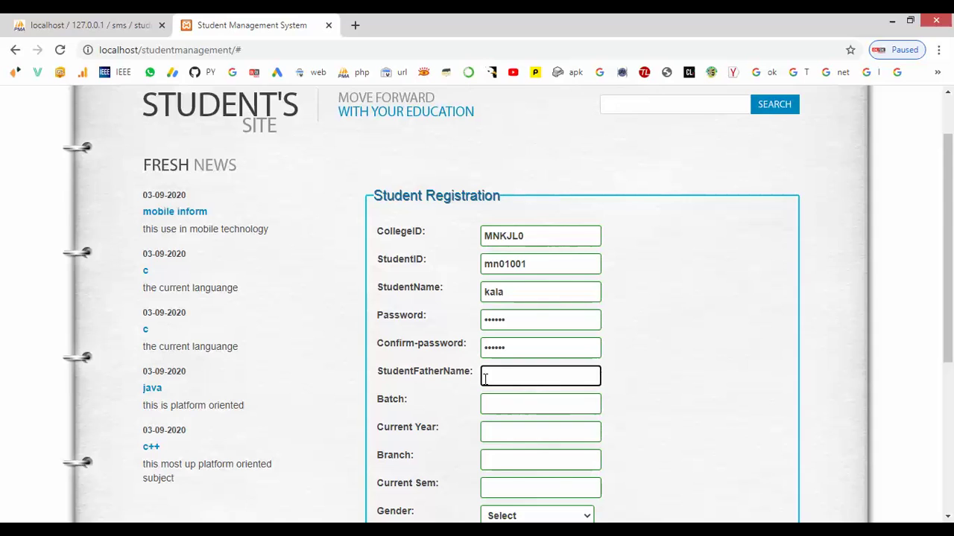
type("mathi")
left_click(498, 404)
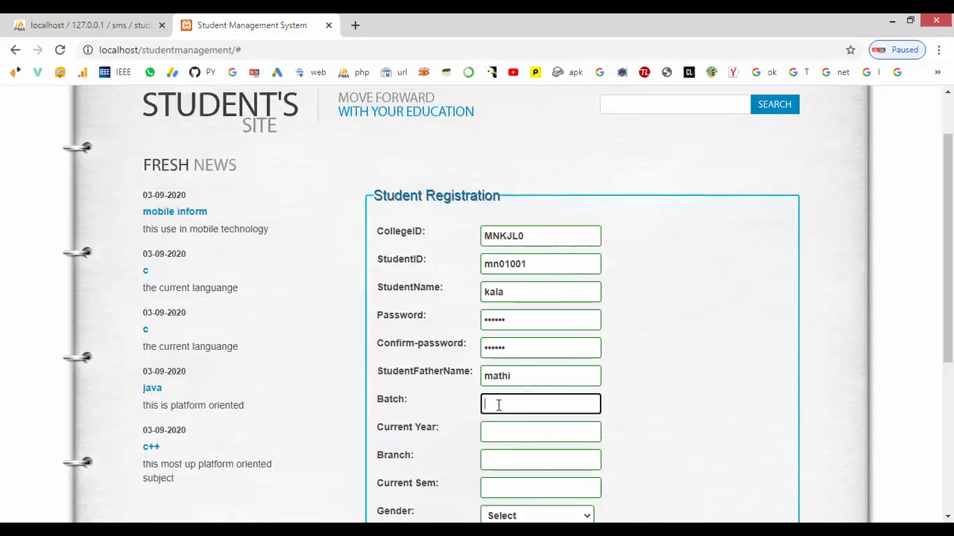
type("2020")
left_click(496, 430)
type("202")
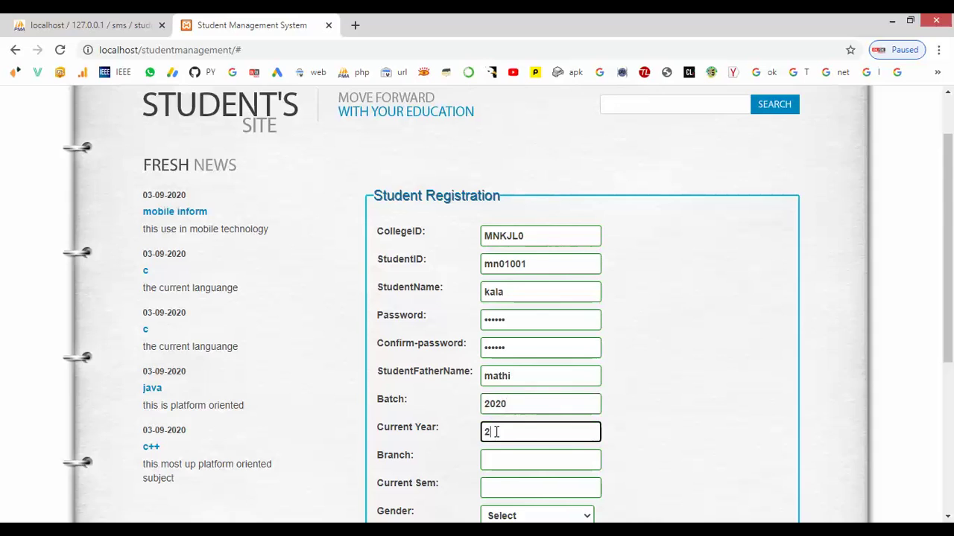
left_click(496, 461)
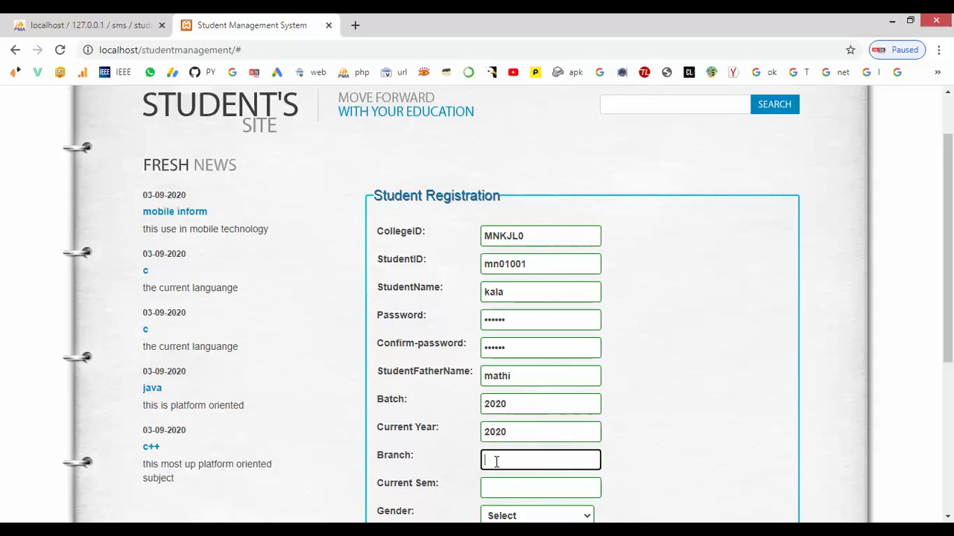
type("cse")
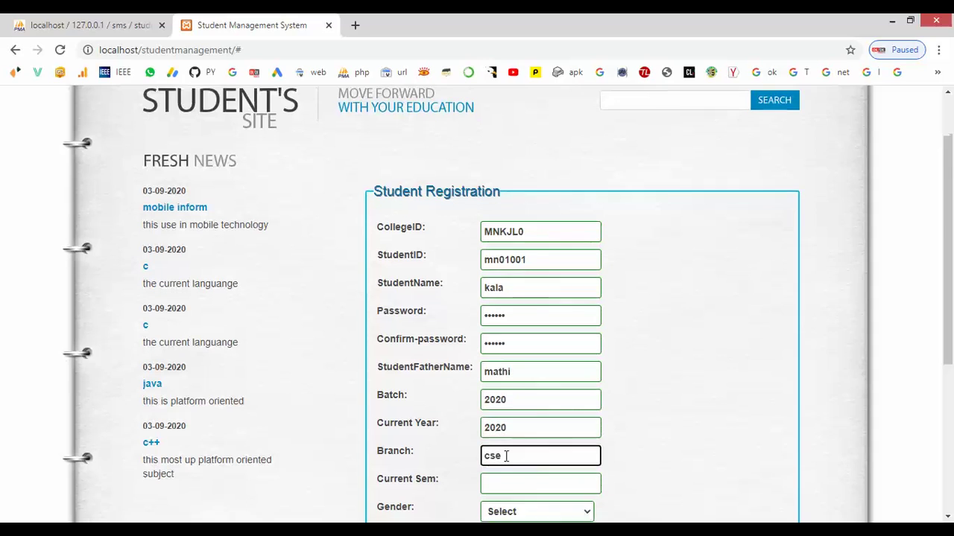
scroll(505, 455, "down", 1)
left_click(505, 412)
- Set Current Sem to 1, Gender to Female, and enter the student's email
type("1")
left_click(512, 448)
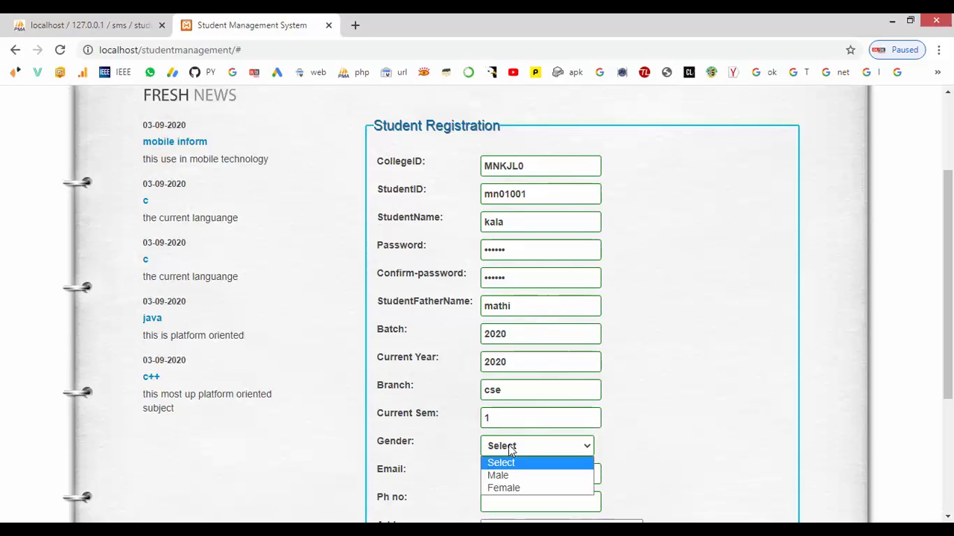
left_click(500, 488)
left_click(498, 477)
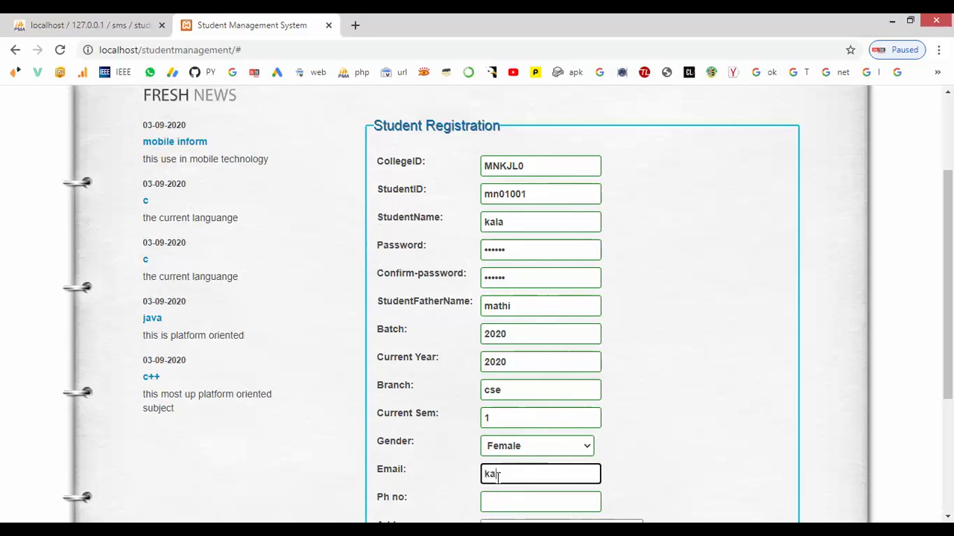
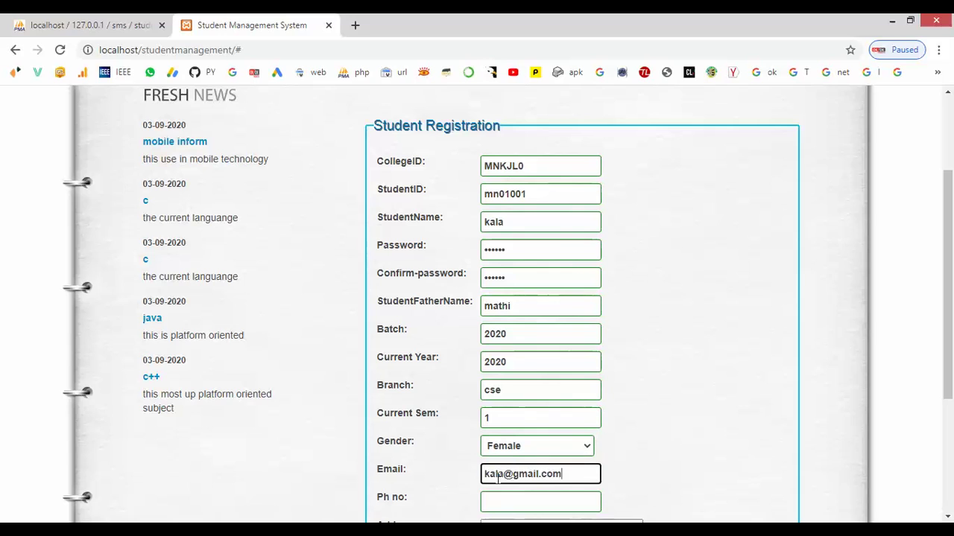
- Enter the student's phone number and address, then submit the registration
left_click(496, 501)
scroll(497, 499, "down", 1)
type("875412362")
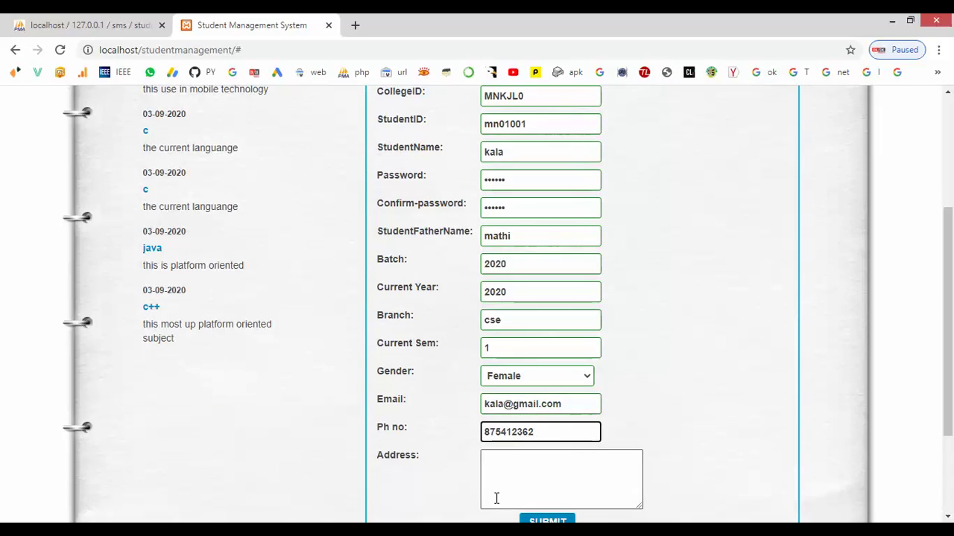
left_click(546, 469)
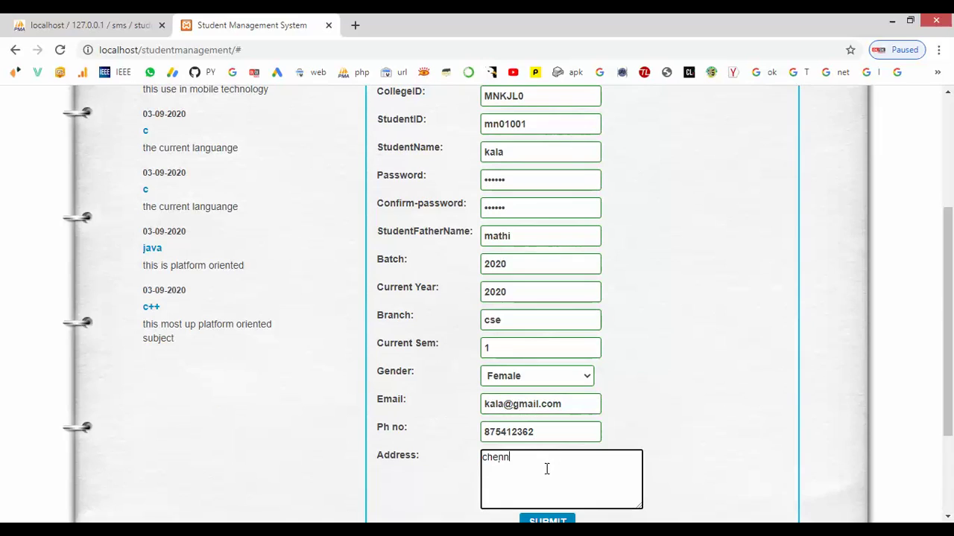
scroll(546, 469, "down", 1)
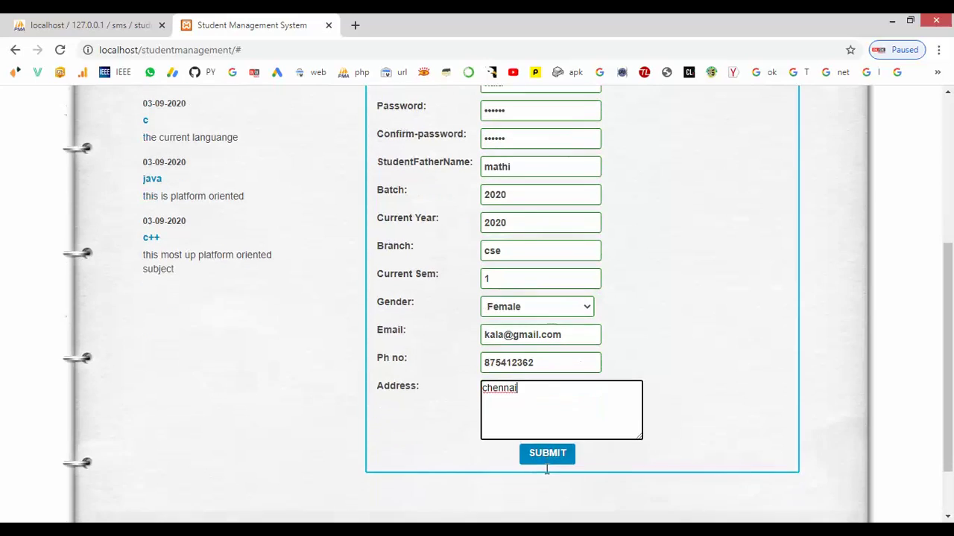
left_click(545, 457)
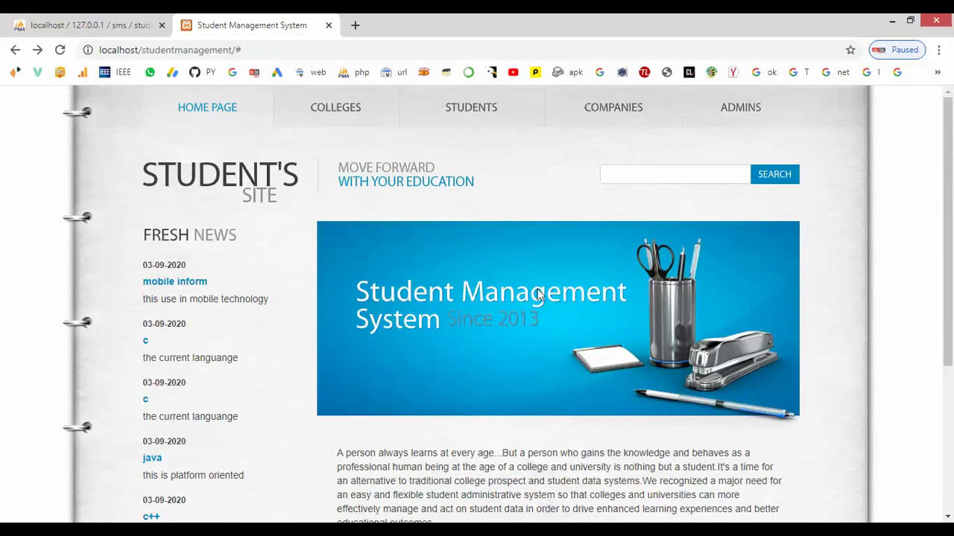
- Log in on the Students page with the new student ID and password
left_click(477, 119)
left_click(566, 311)
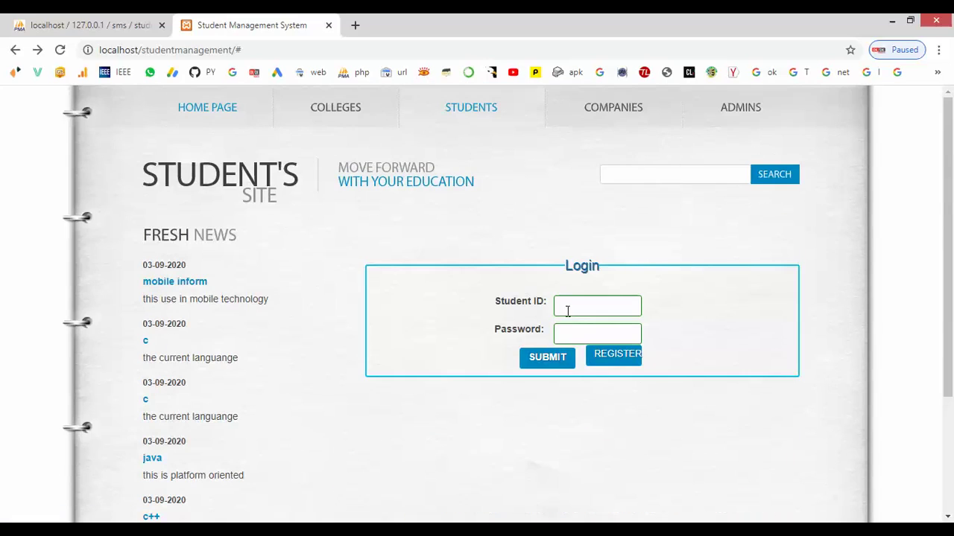
type("mn01001")
left_click(569, 335)
type("m")
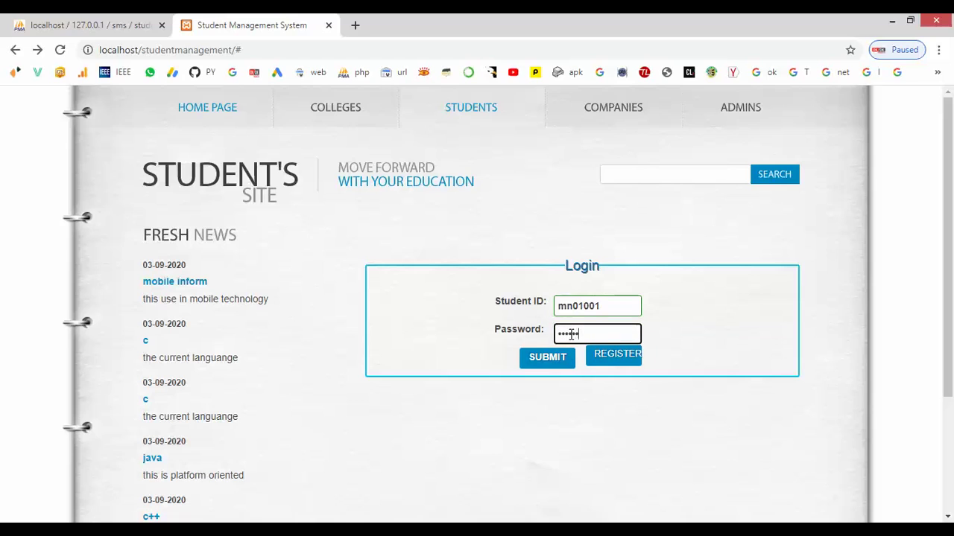
left_click(548, 359)
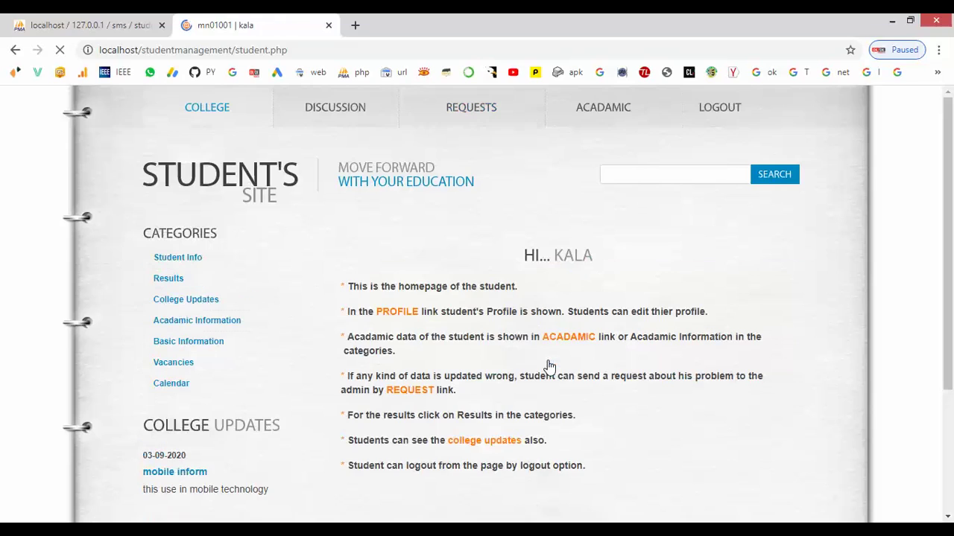
- Go to Student Info and bring up the Edit Your Profile form
left_click(194, 263)
scroll(503, 353, "down", 2)
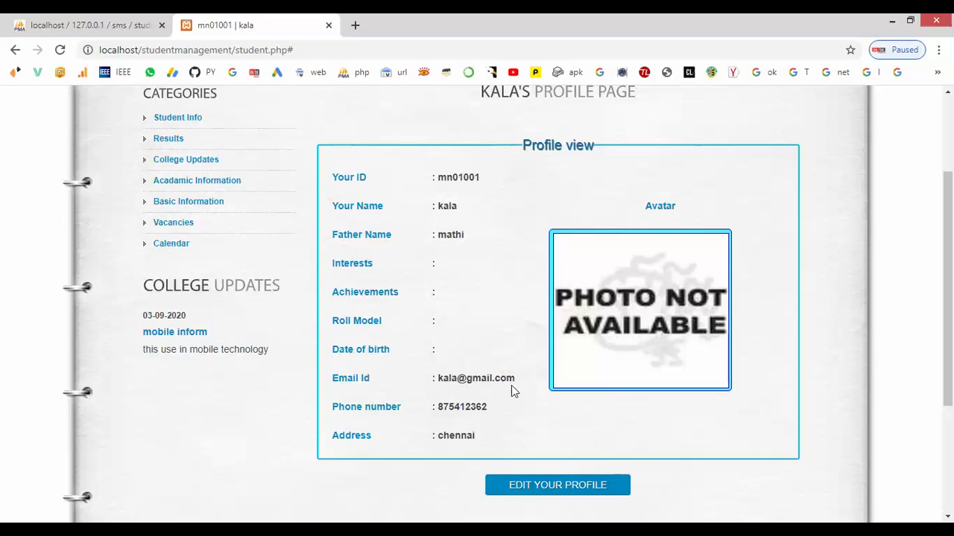
left_click(523, 487)
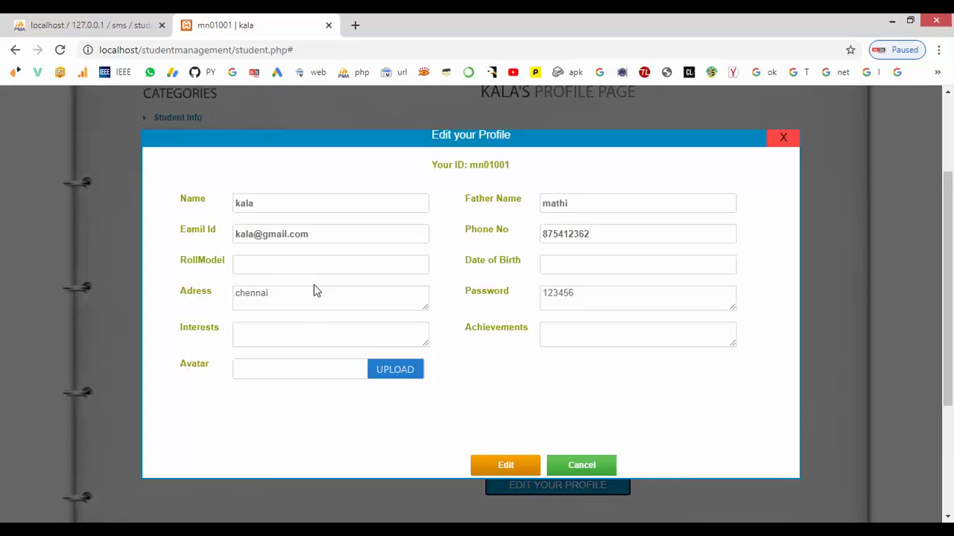
- Enter 'gaming' as the interest and 12.2.1997 as the date of birth in the profile form
left_click(290, 335)
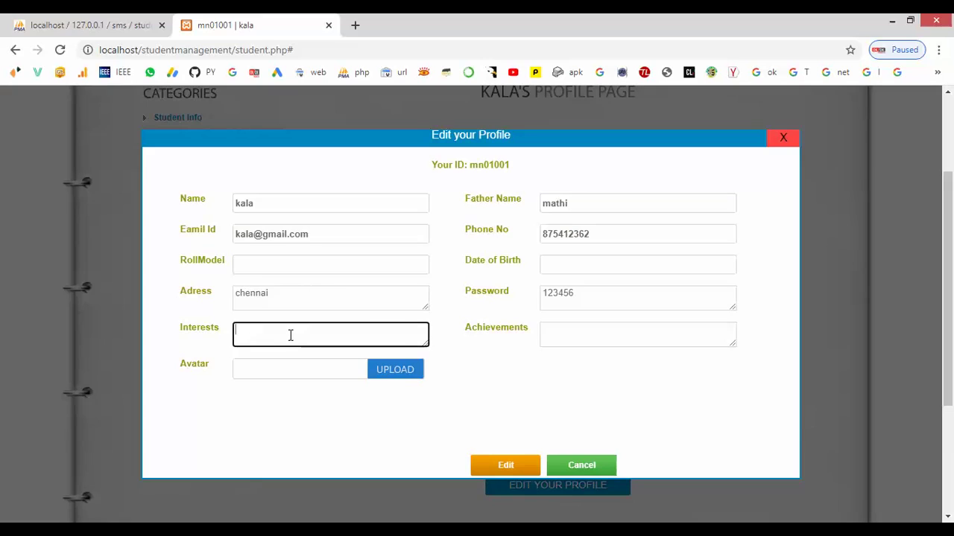
type("gaming")
left_click(272, 270)
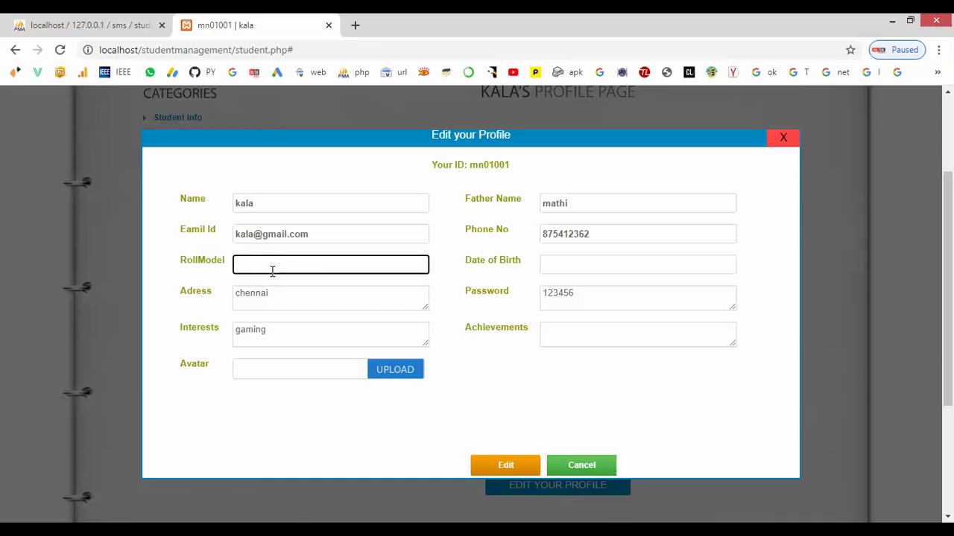
left_click(581, 270)
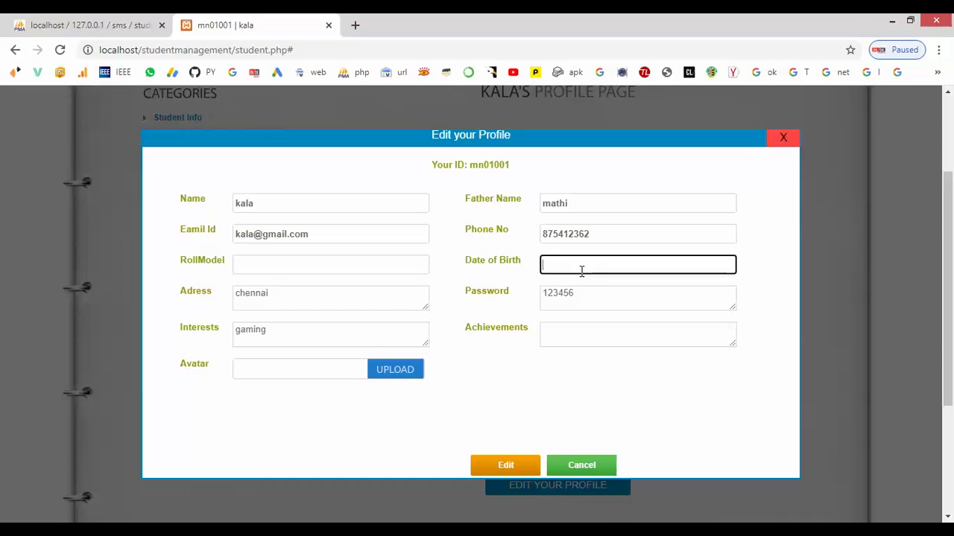
type("12.2.1997")
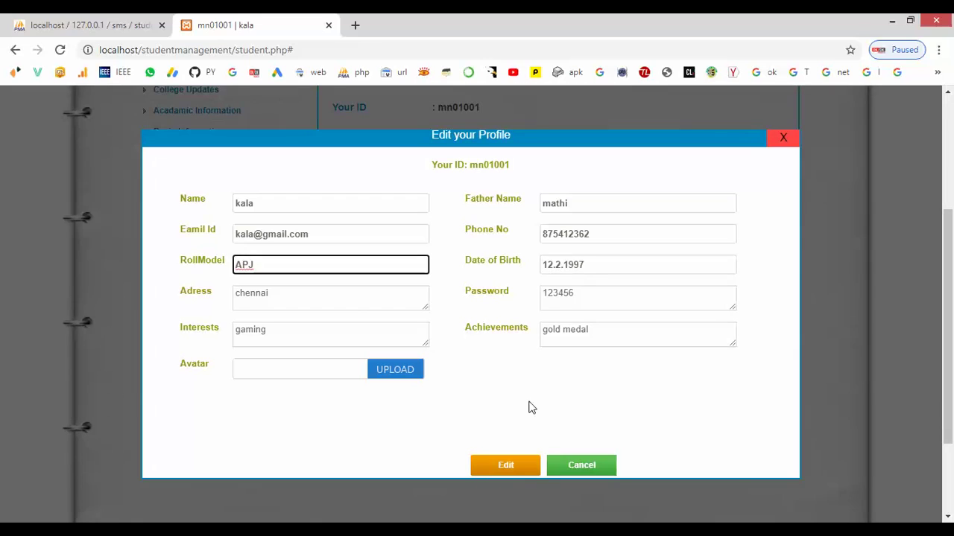
- Save the edited student profile and review the returned homepage
left_click(506, 466)
scroll(503, 474, "down", 2)
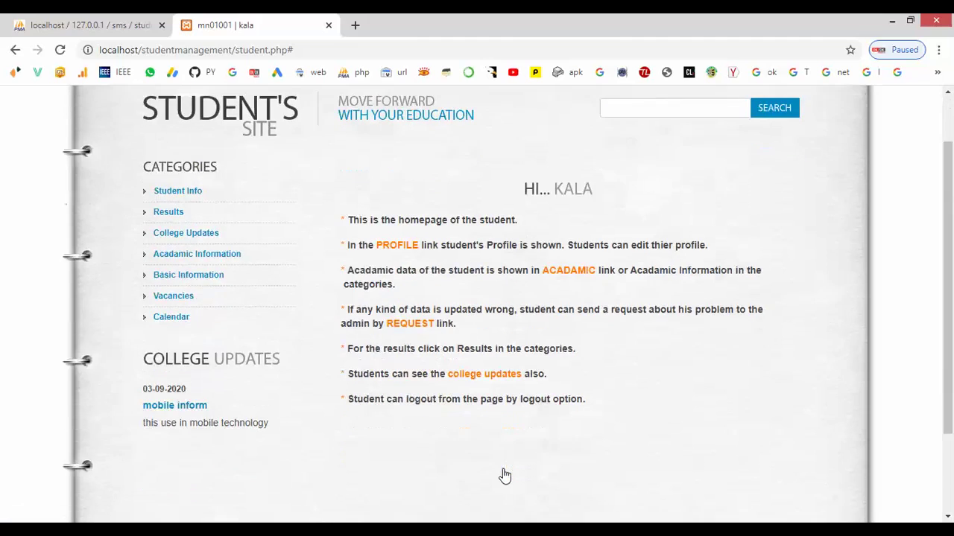
scroll(290, 316, "up", 1)
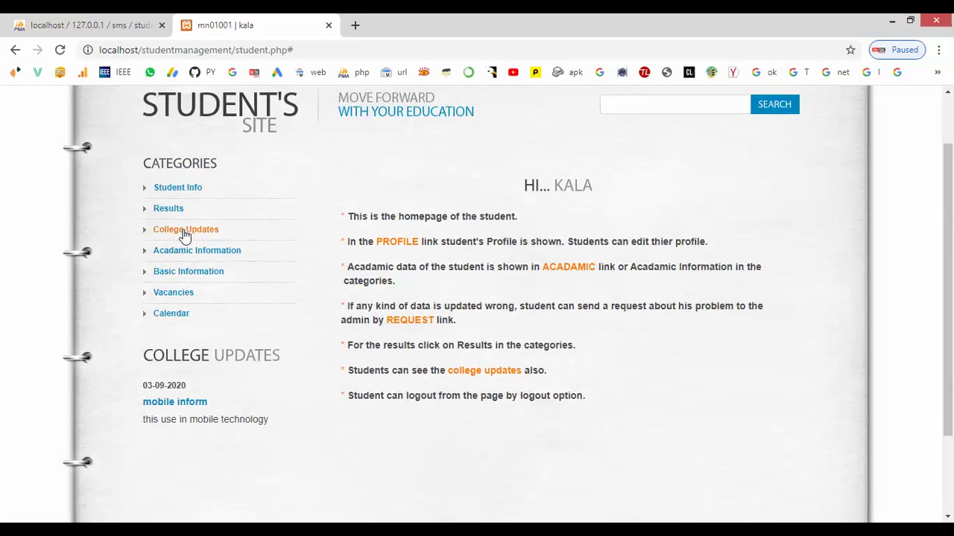
- View College Updates, then the Acadamic Information page showing batch 2020, branch cse, semester 1
left_click(185, 230)
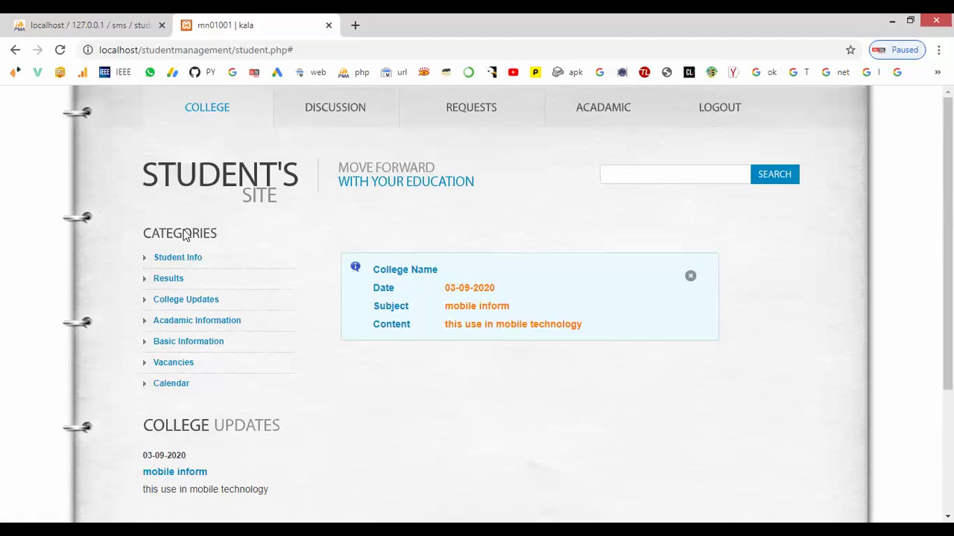
left_click(185, 324)
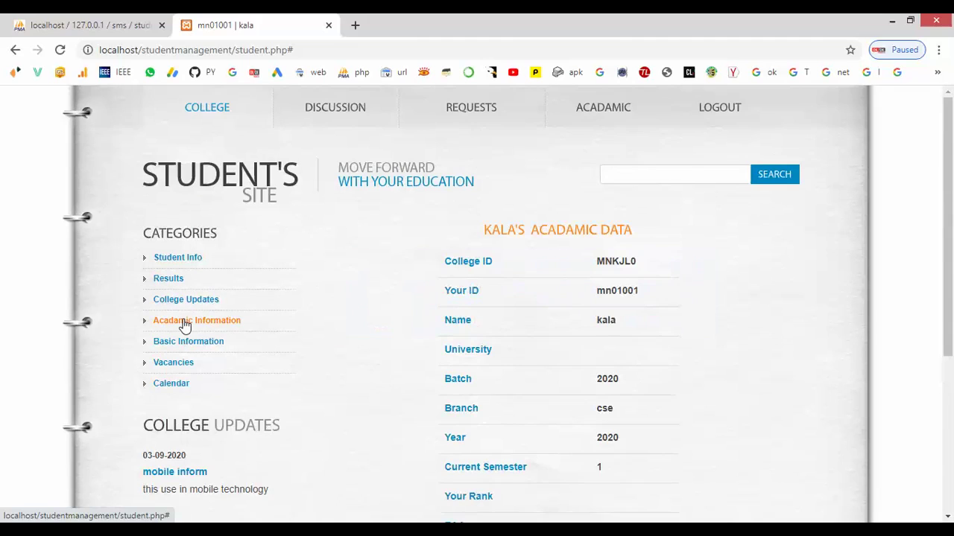
scroll(526, 380, "down", 2)
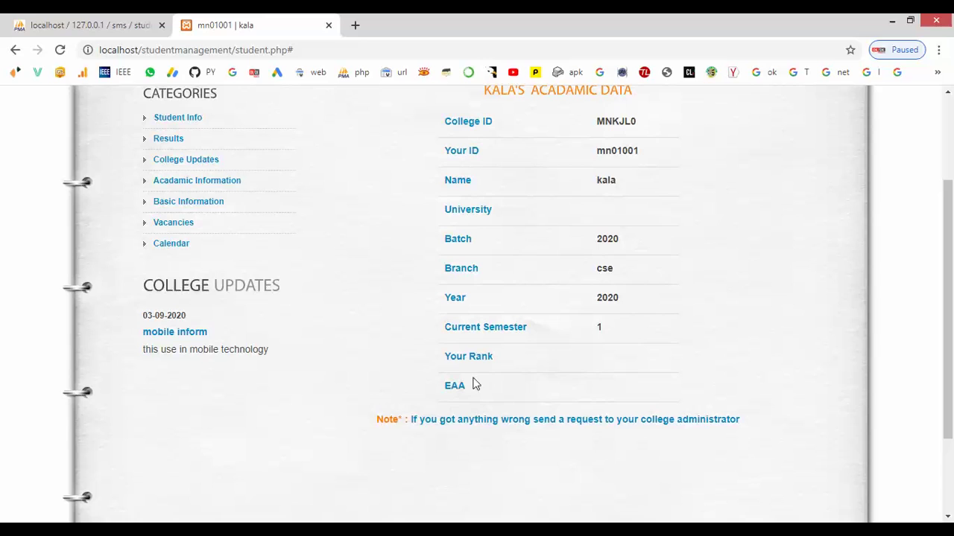
scroll(277, 325, "up", 2)
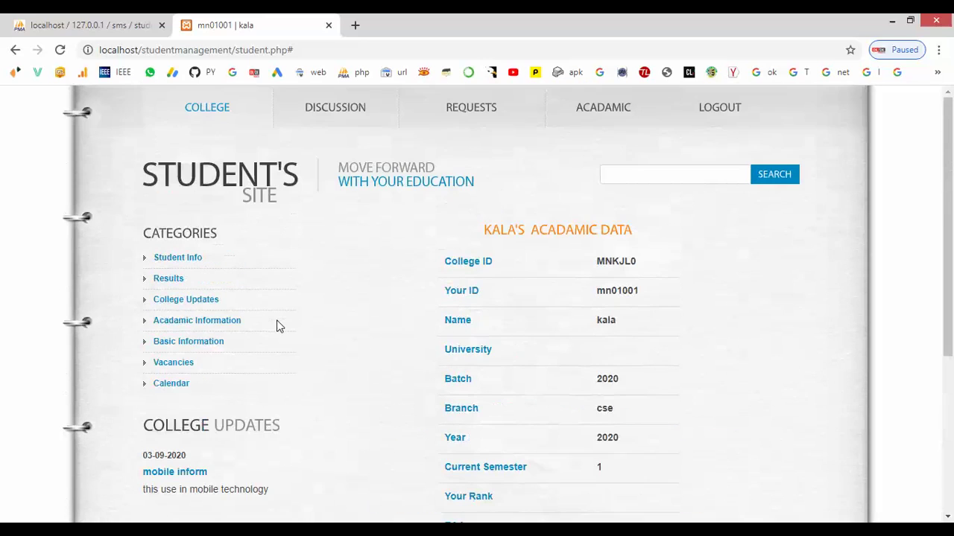